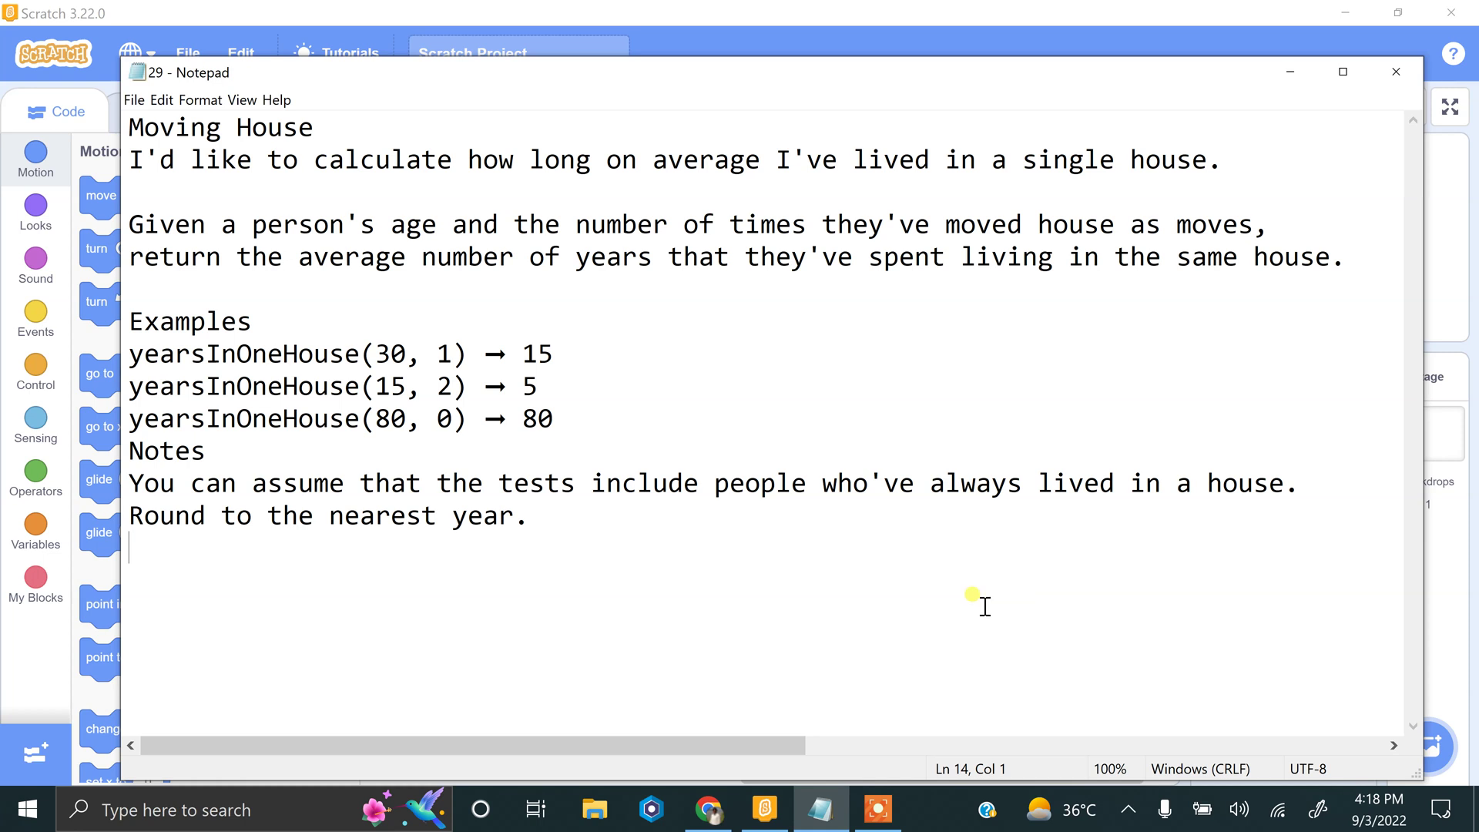
Highlight the first example's values in the Moving House notes: age 30, 1 move, result 15
{"action": "left_click", "coordinate": [406, 353]}
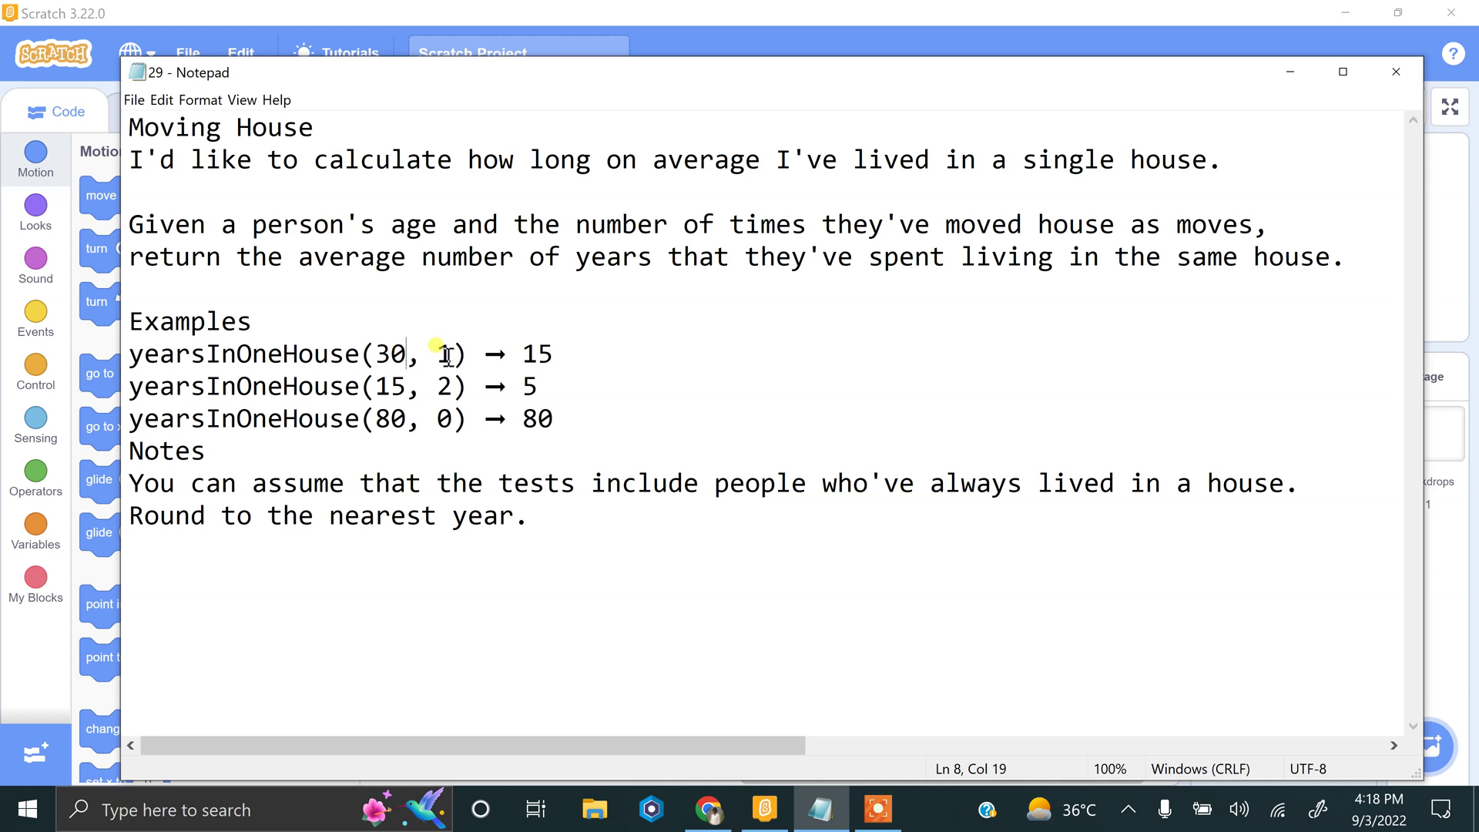
{"action": "double_click", "coordinate": [446, 354]}
{"action": "double_click", "coordinate": [530, 354]}
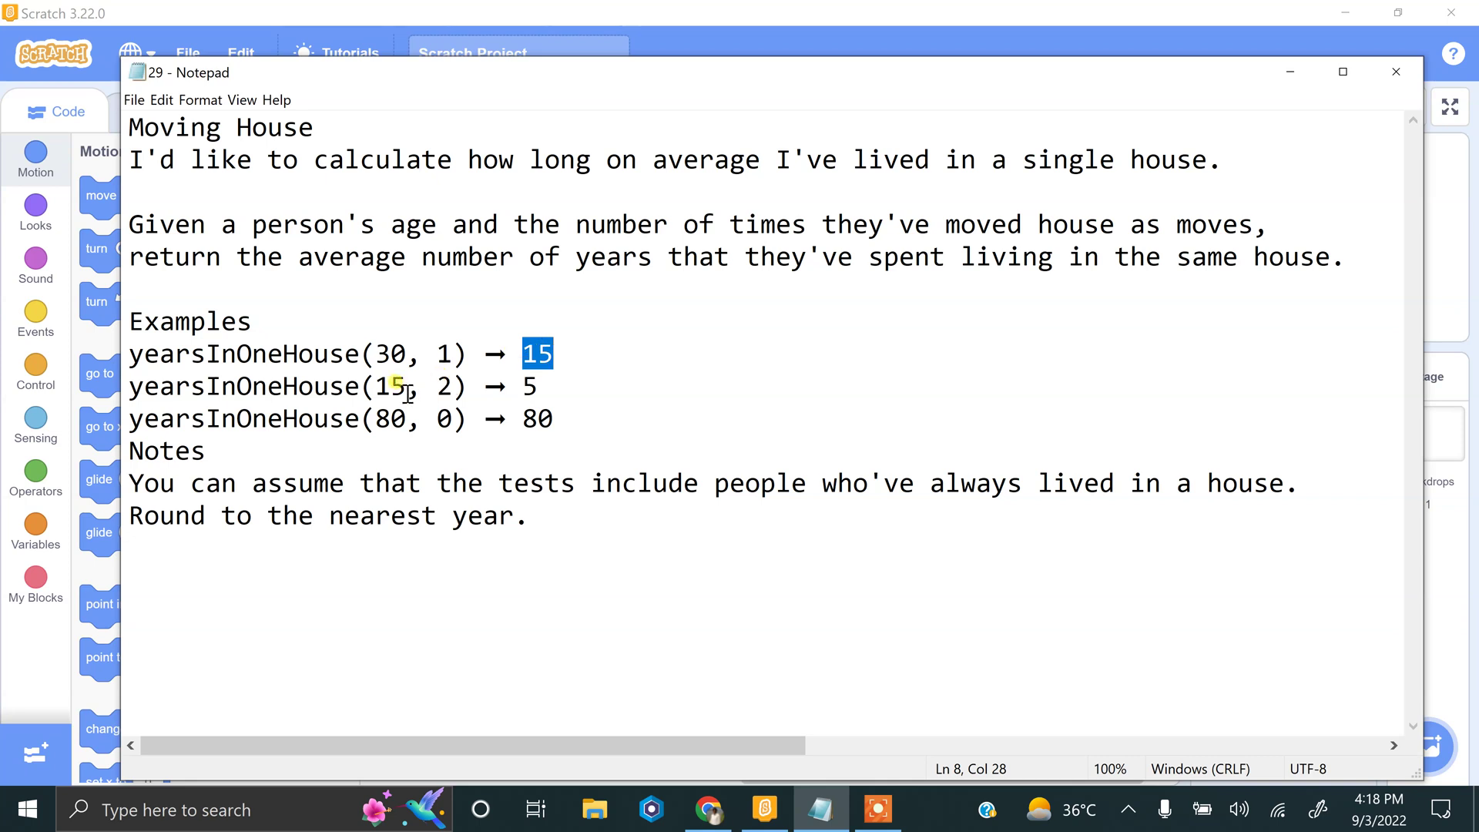
Highlight the second example's moves value in the Moving House notes
{"action": "mouse_move", "coordinate": [407, 386]}
{"action": "left_mouse_down"}
{"action": "mouse_move", "coordinate": [382, 390]}
{"action": "mouse_move", "coordinate": [450, 389]}
{"action": "left_mouse_up"}
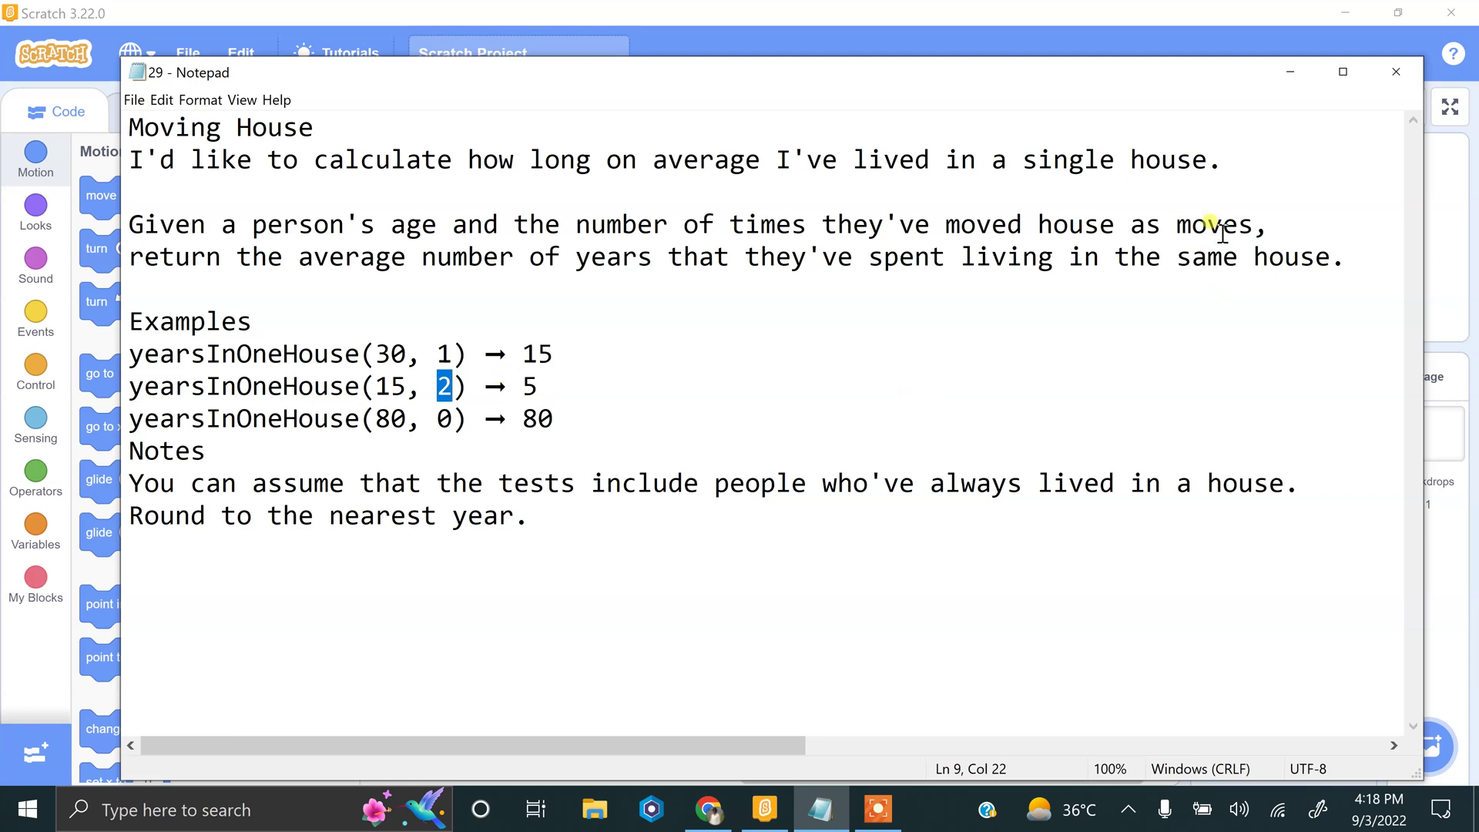
Start a new script with a 'when green flag clicked' block and zoom in
{"action": "left_click", "coordinate": [1290, 72]}
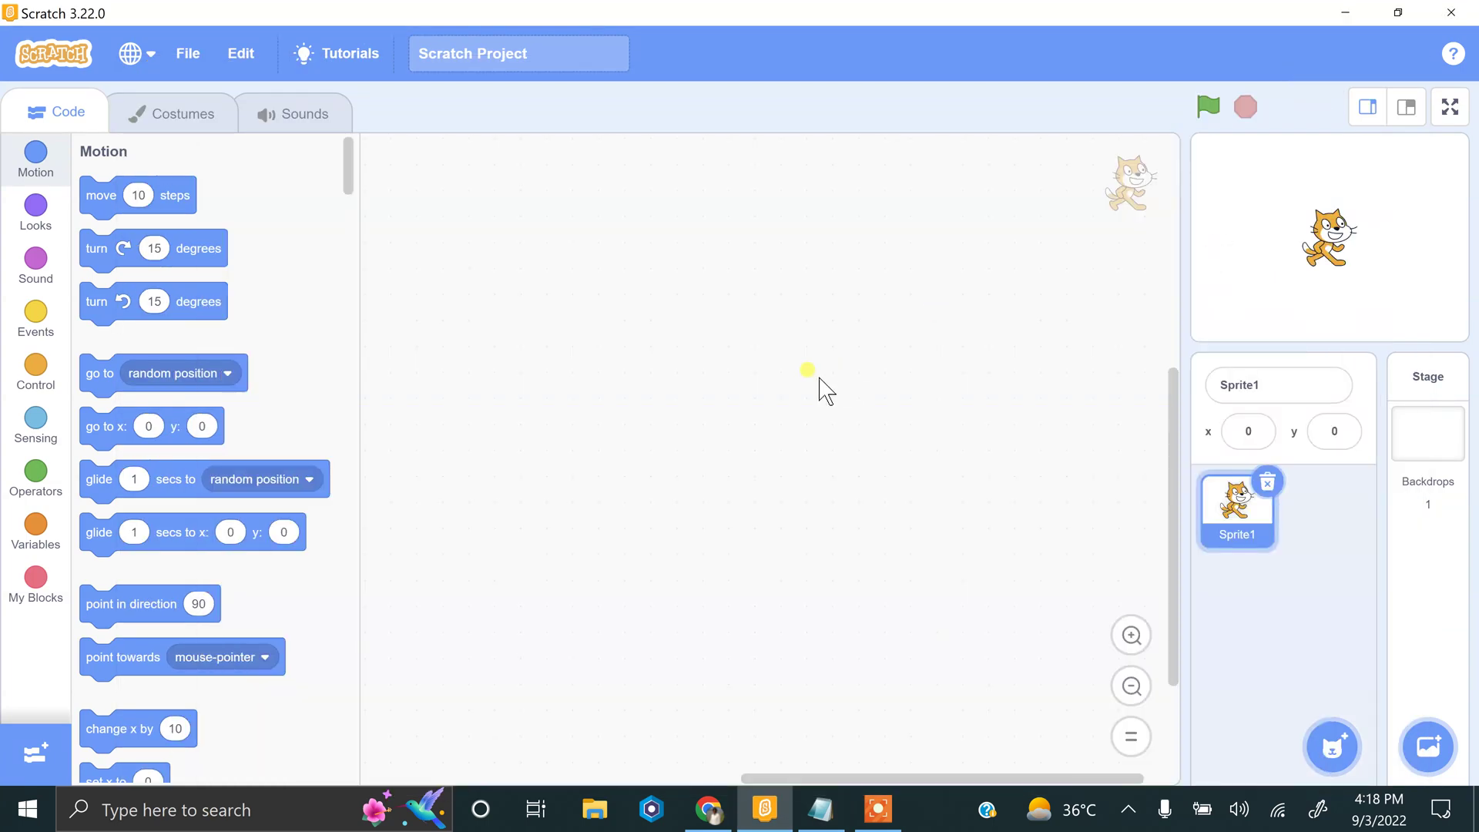
{"action": "left_click", "coordinate": [38, 335]}
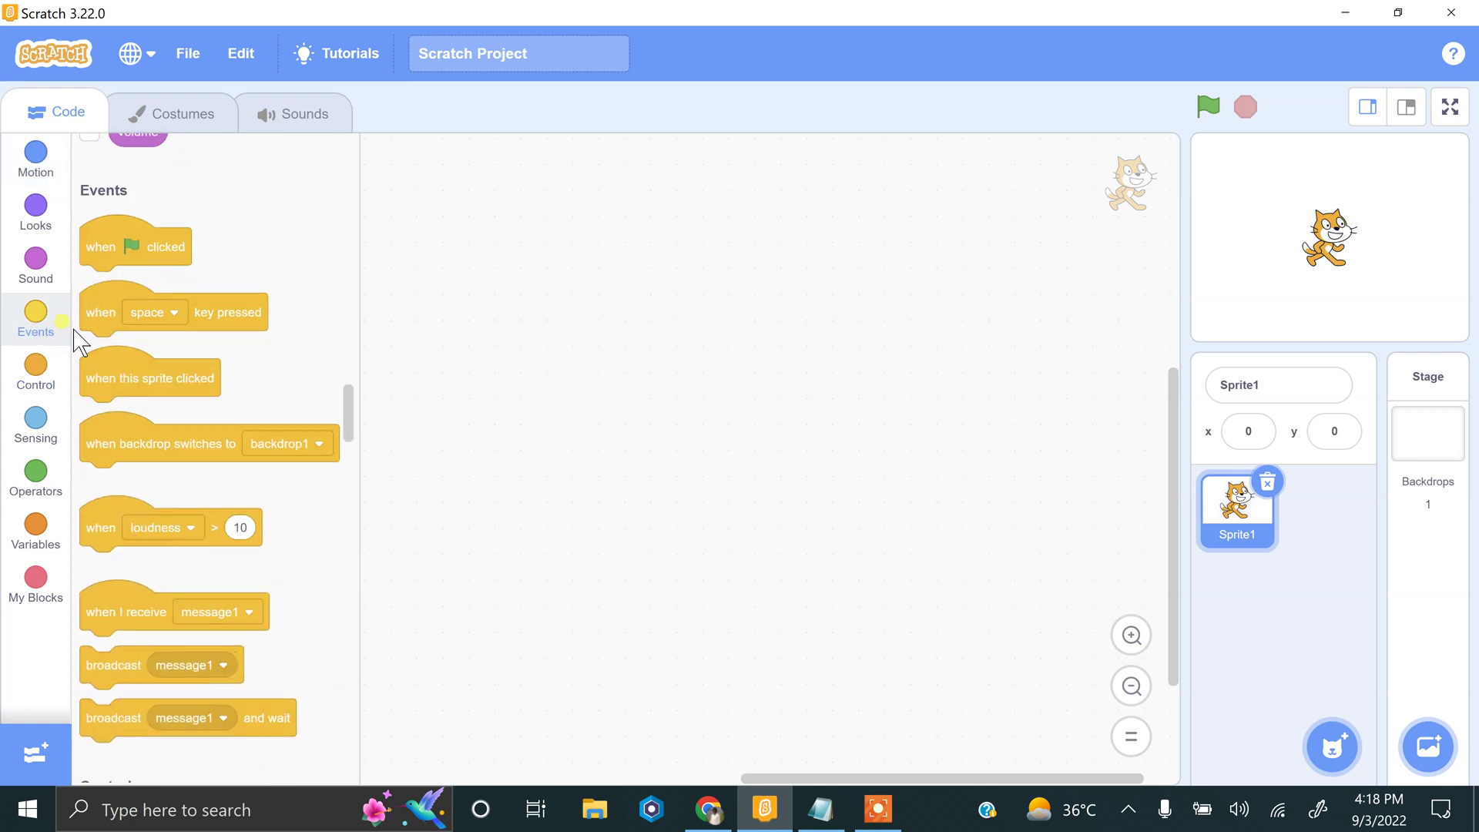
{"action": "left_click_drag", "start_coordinate": [129, 209], "coordinate": [430, 232]}
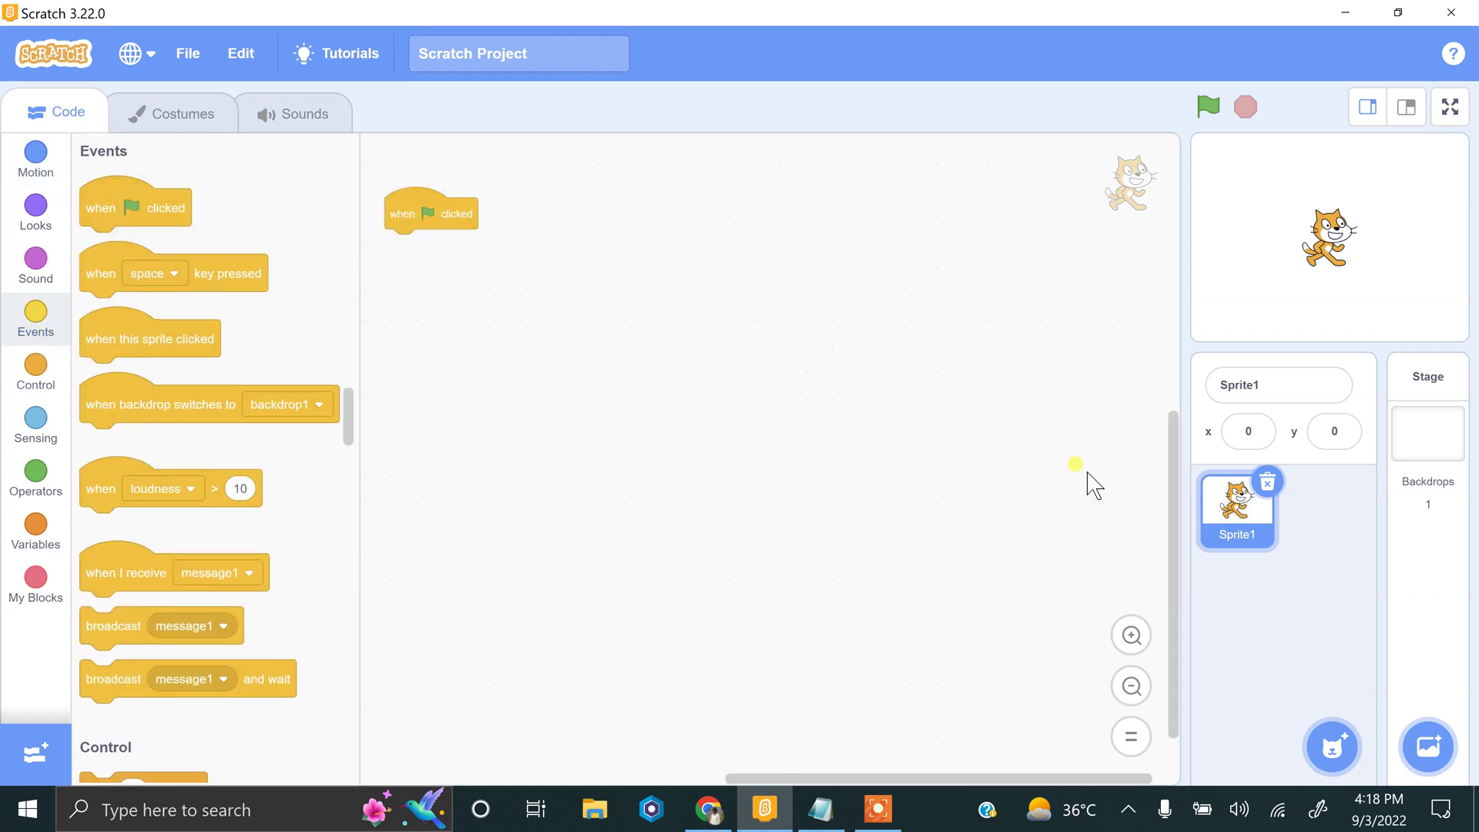
{"action": "left_click", "coordinate": [1131, 635]}
{"action": "left_click", "coordinate": [1132, 634]}
{"action": "left_click", "coordinate": [1132, 635]}
{"action": "left_click_drag", "start_coordinate": [458, 211], "coordinate": [565, 310]}
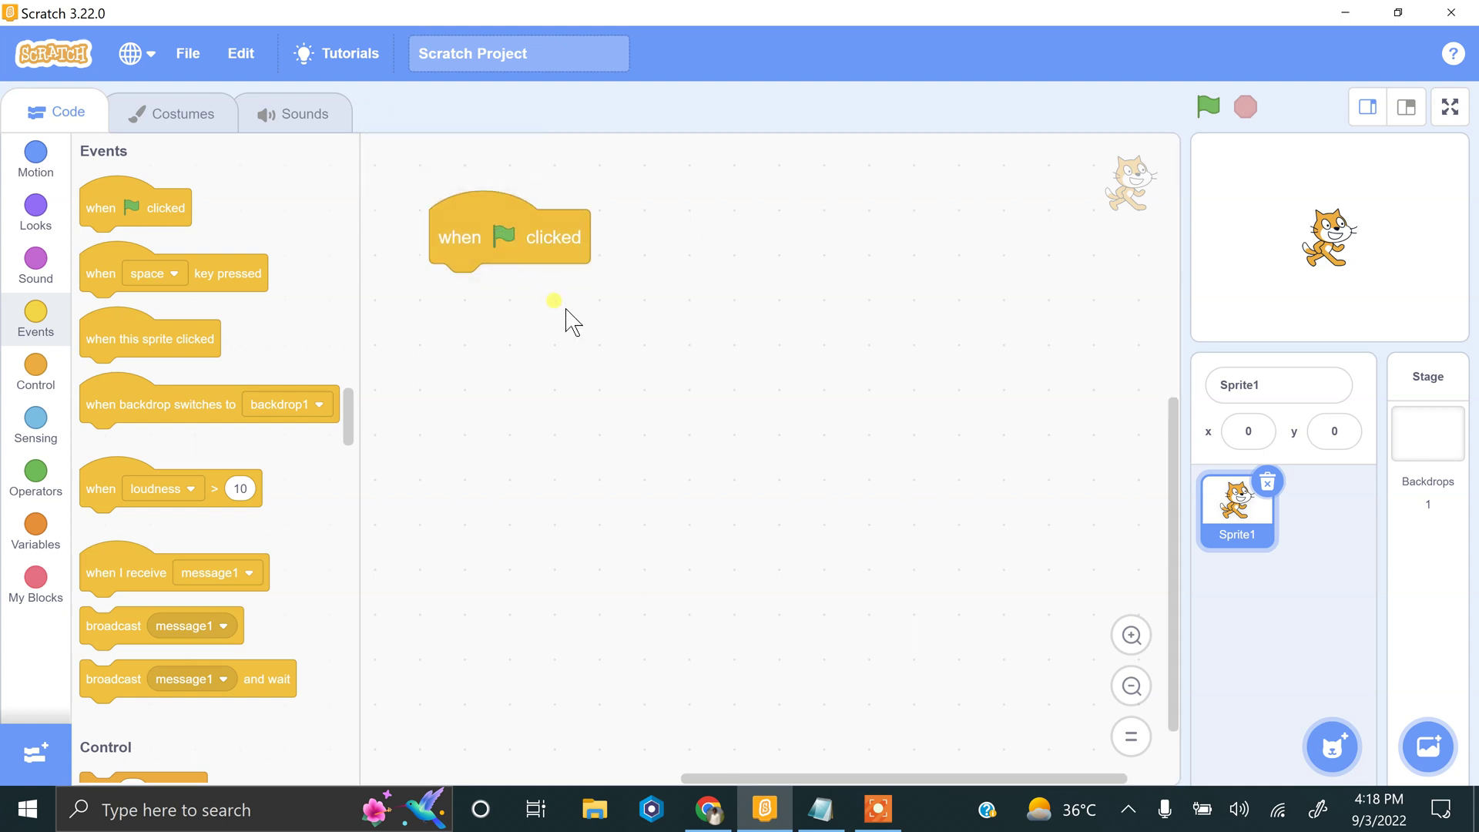
{"action": "left_click_drag", "start_coordinate": [509, 214], "coordinate": [507, 201]}
Add 'ask Enter Person Age and wait' under the flag and place an answer reporter nearby
{"action": "left_click", "coordinate": [51, 432]}
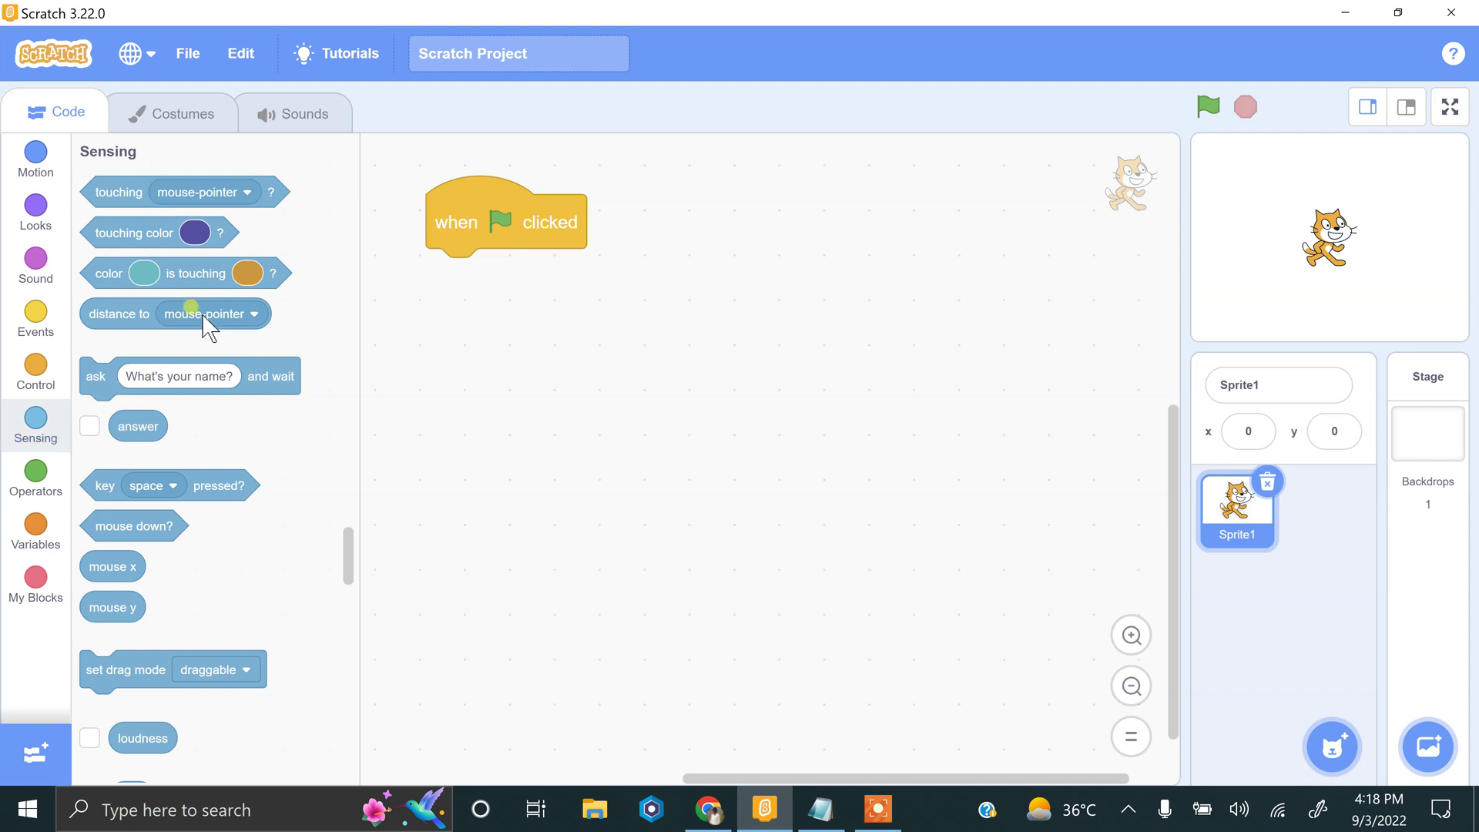
{"action": "mouse_move", "coordinate": [93, 373]}
{"action": "left_mouse_down"}
{"action": "mouse_move", "coordinate": [399, 314]}
{"action": "mouse_move", "coordinate": [439, 272]}
{"action": "left_mouse_up"}
{"action": "left_click", "coordinate": [529, 290]}
{"action": "type", "text": "Enter"}
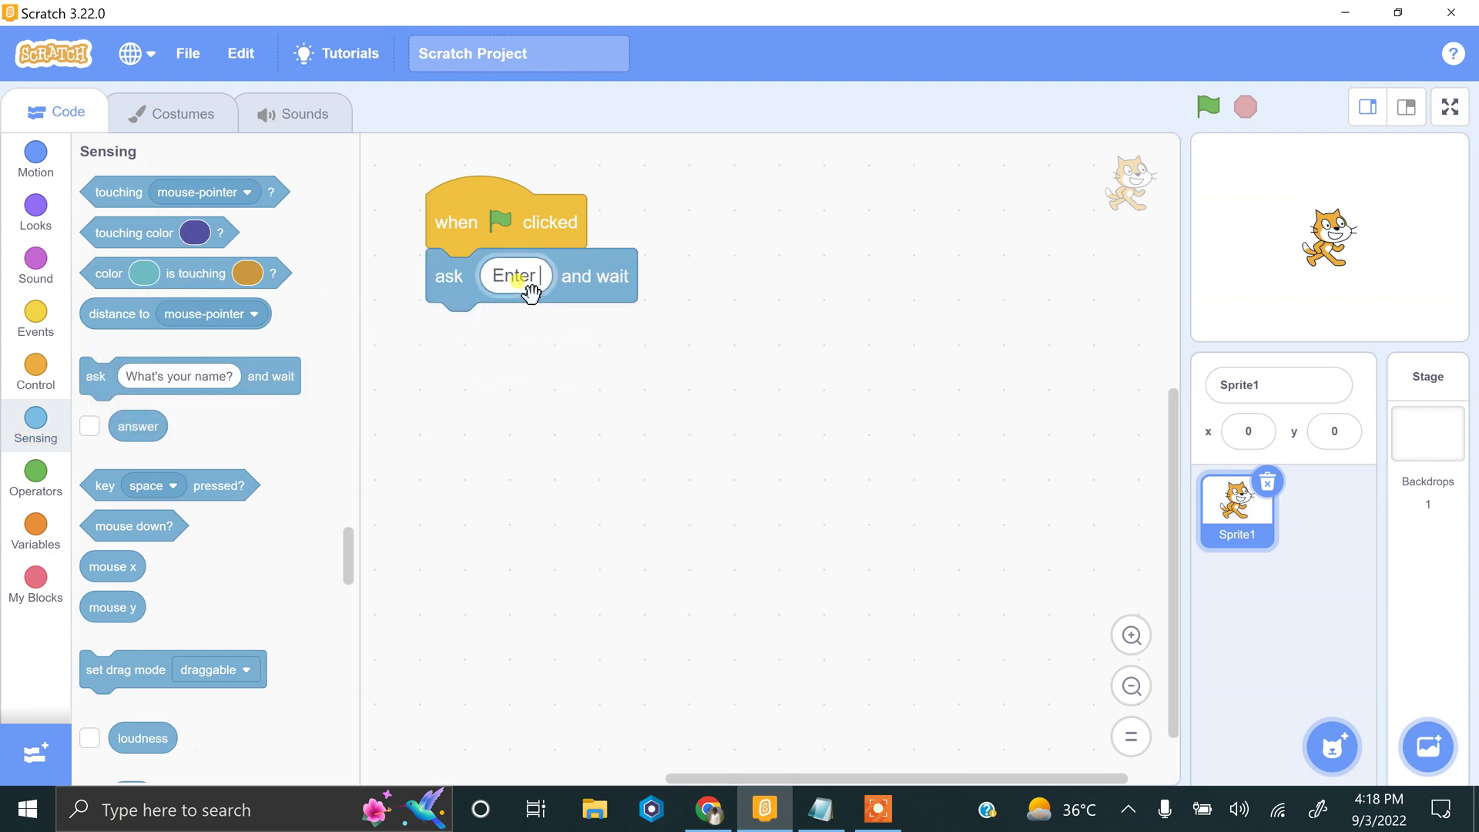
{"action": "type", "text": " Person A"}
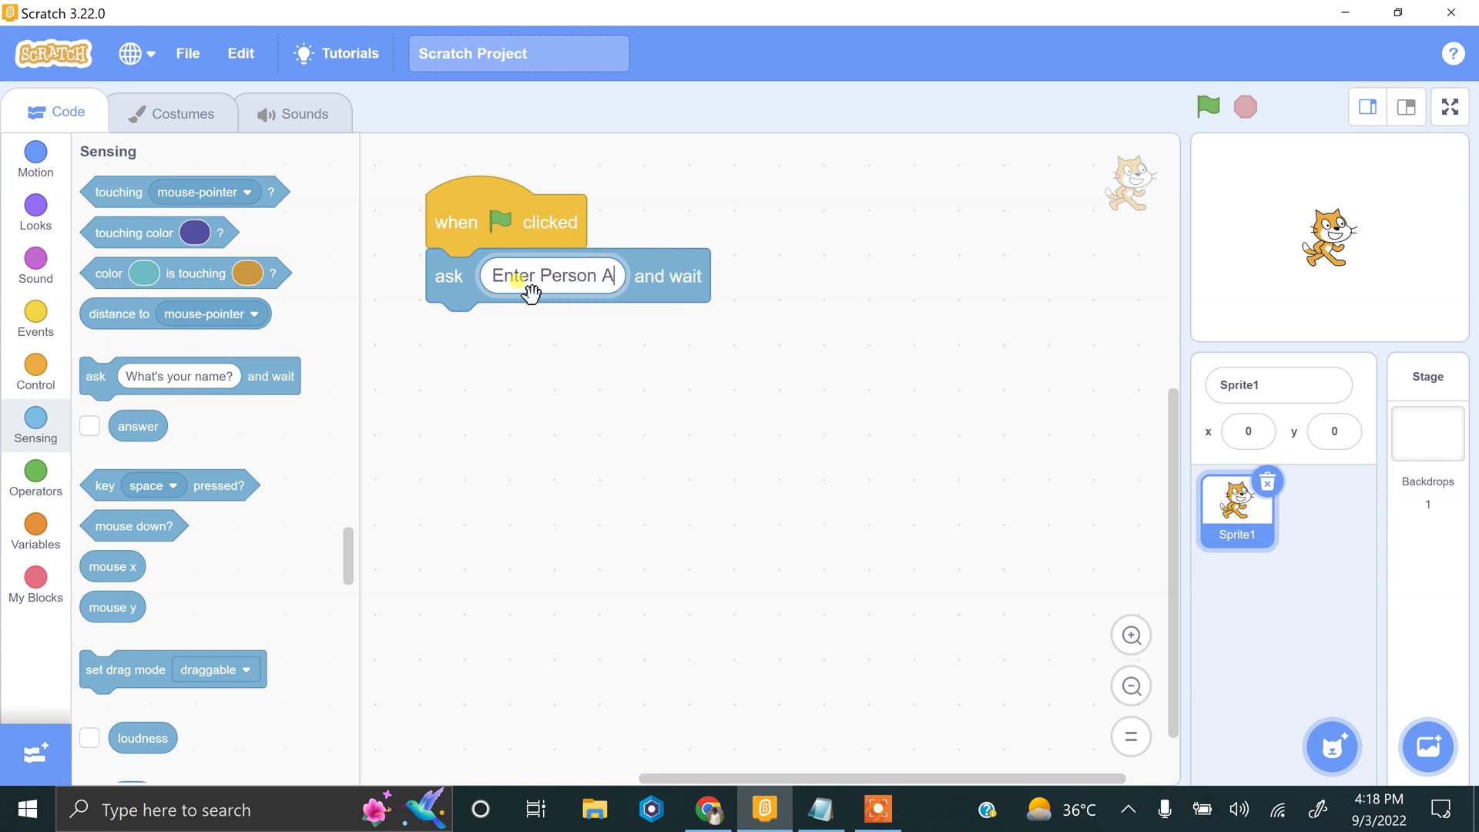
{"action": "type", "text": "ge"}
{"action": "key", "text": "Return"}
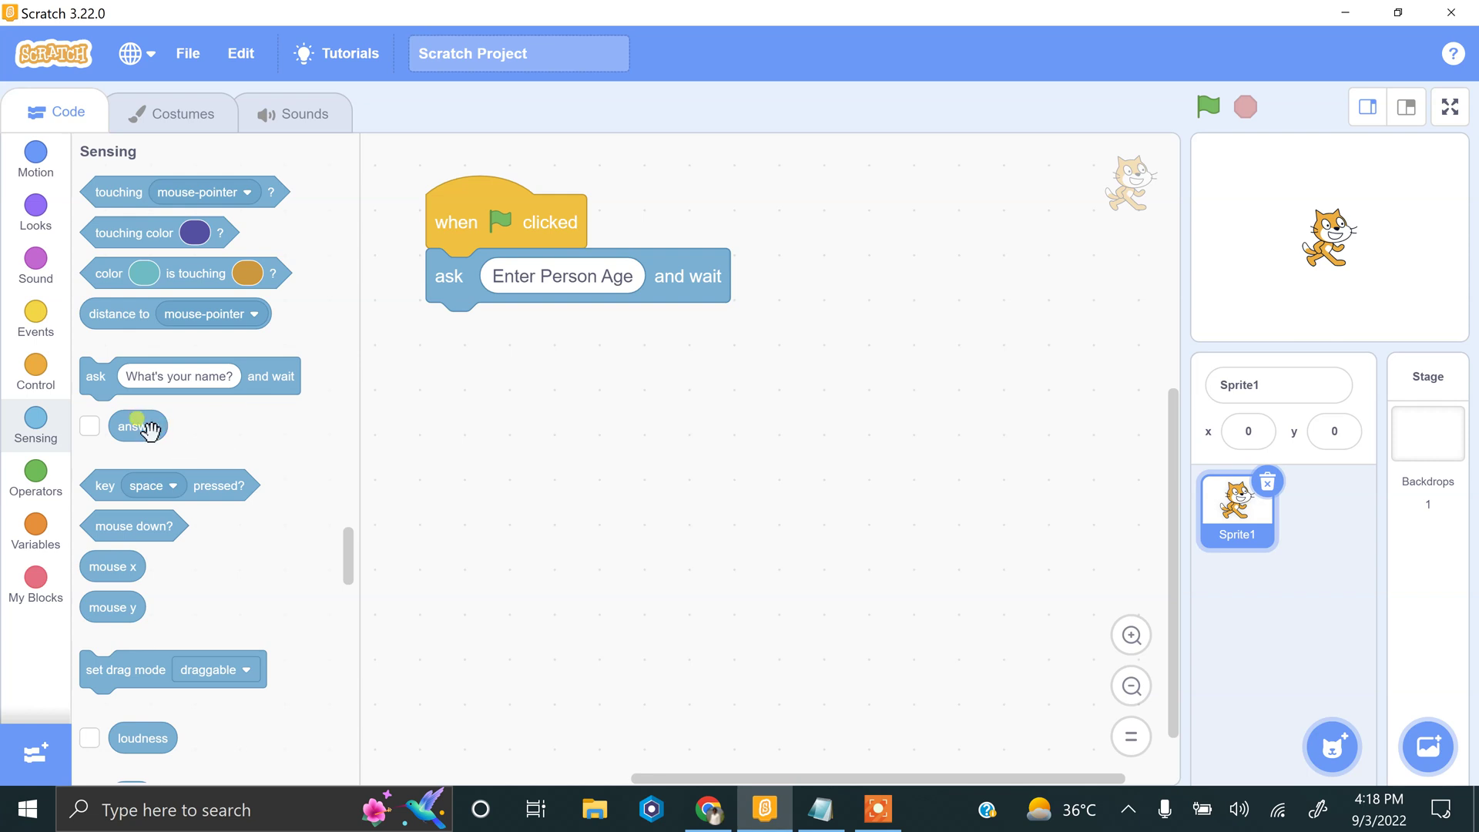
{"action": "left_click_drag", "start_coordinate": [143, 427], "coordinate": [782, 370]}
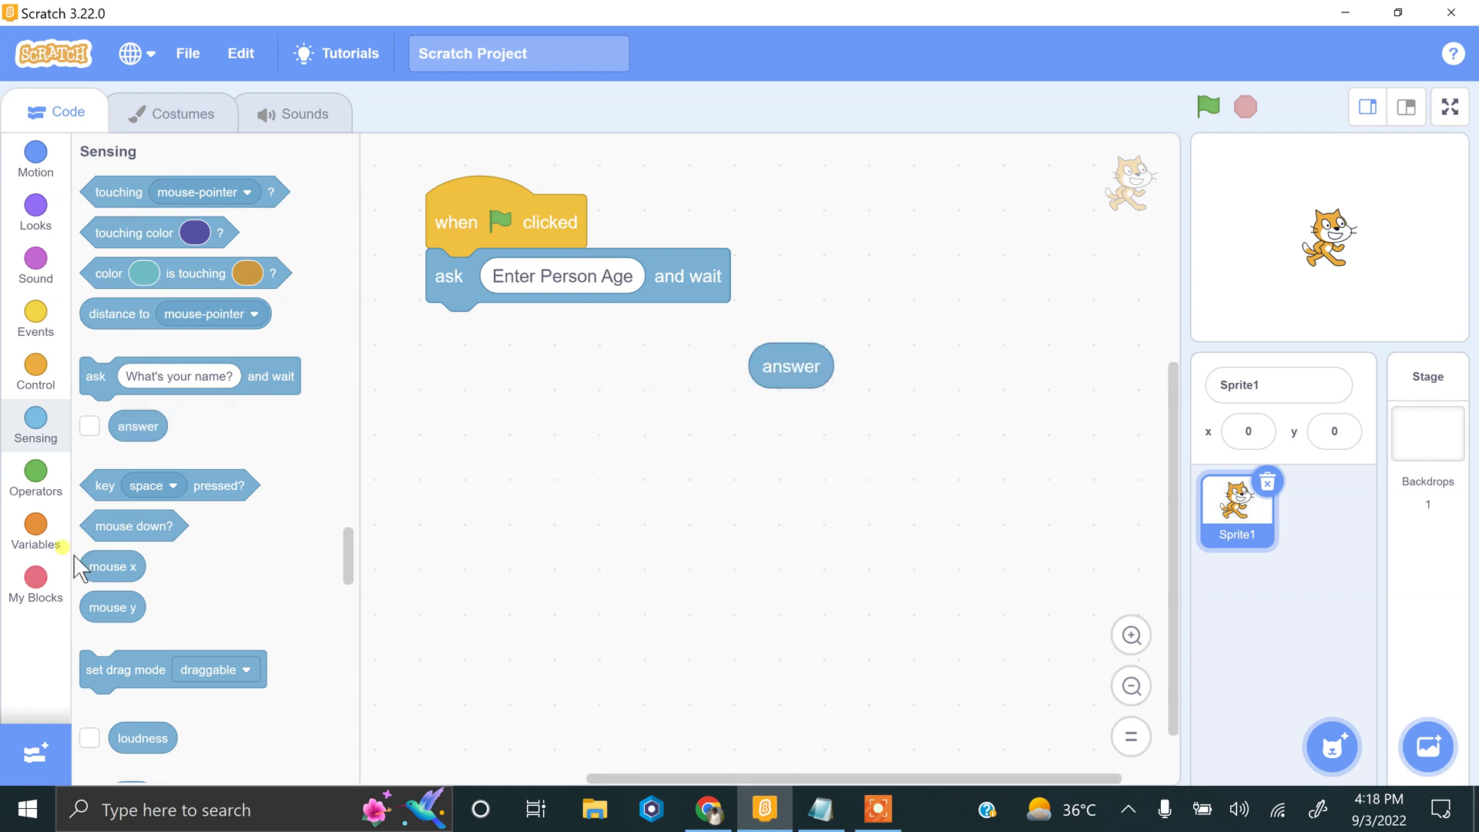
Create a 'person age' variable and set it to the answer below the age question
{"action": "left_click", "coordinate": [46, 541]}
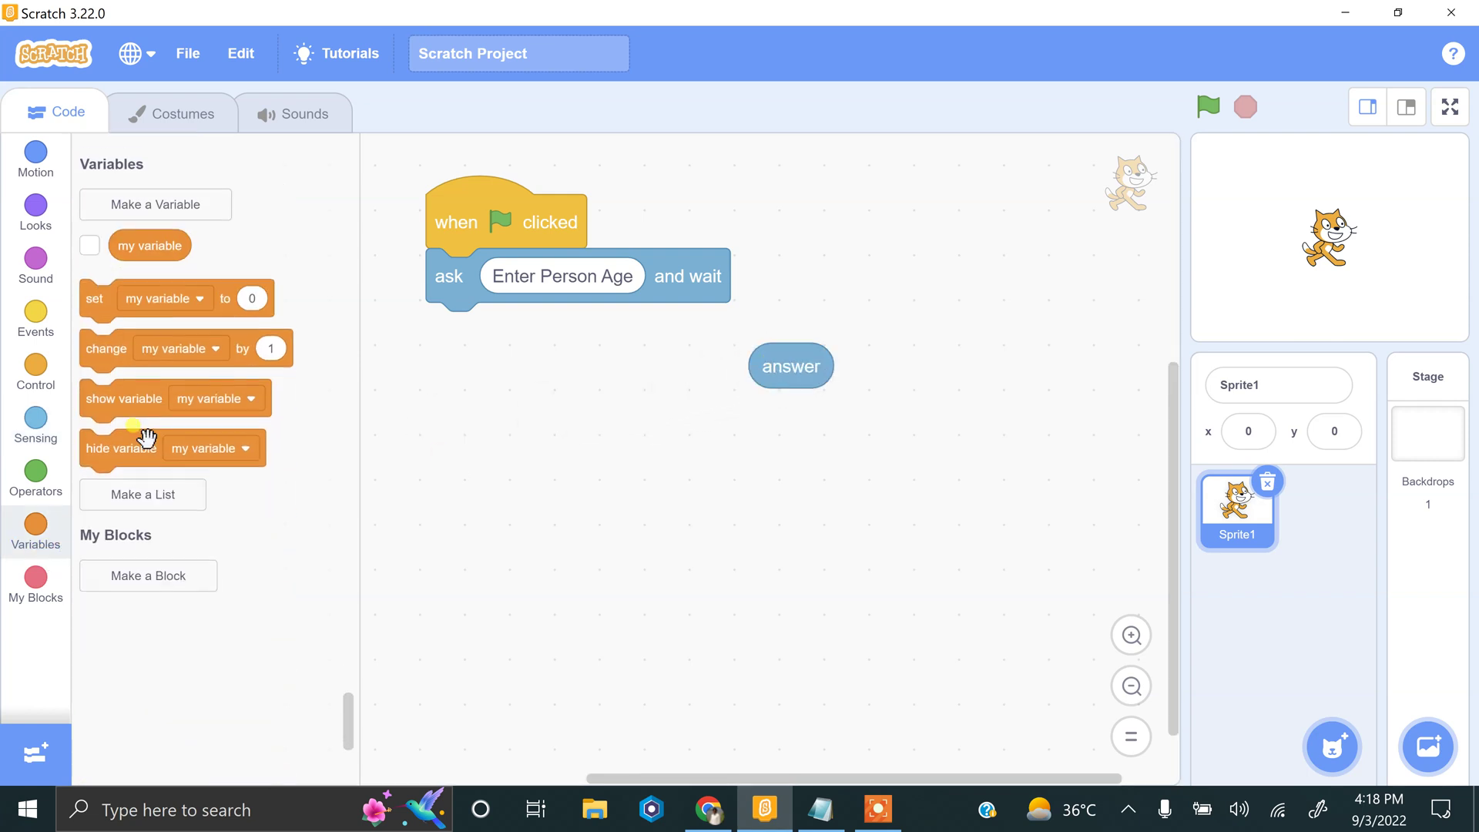
{"action": "left_click", "coordinate": [167, 195]}
{"action": "type", "text": "person age"}
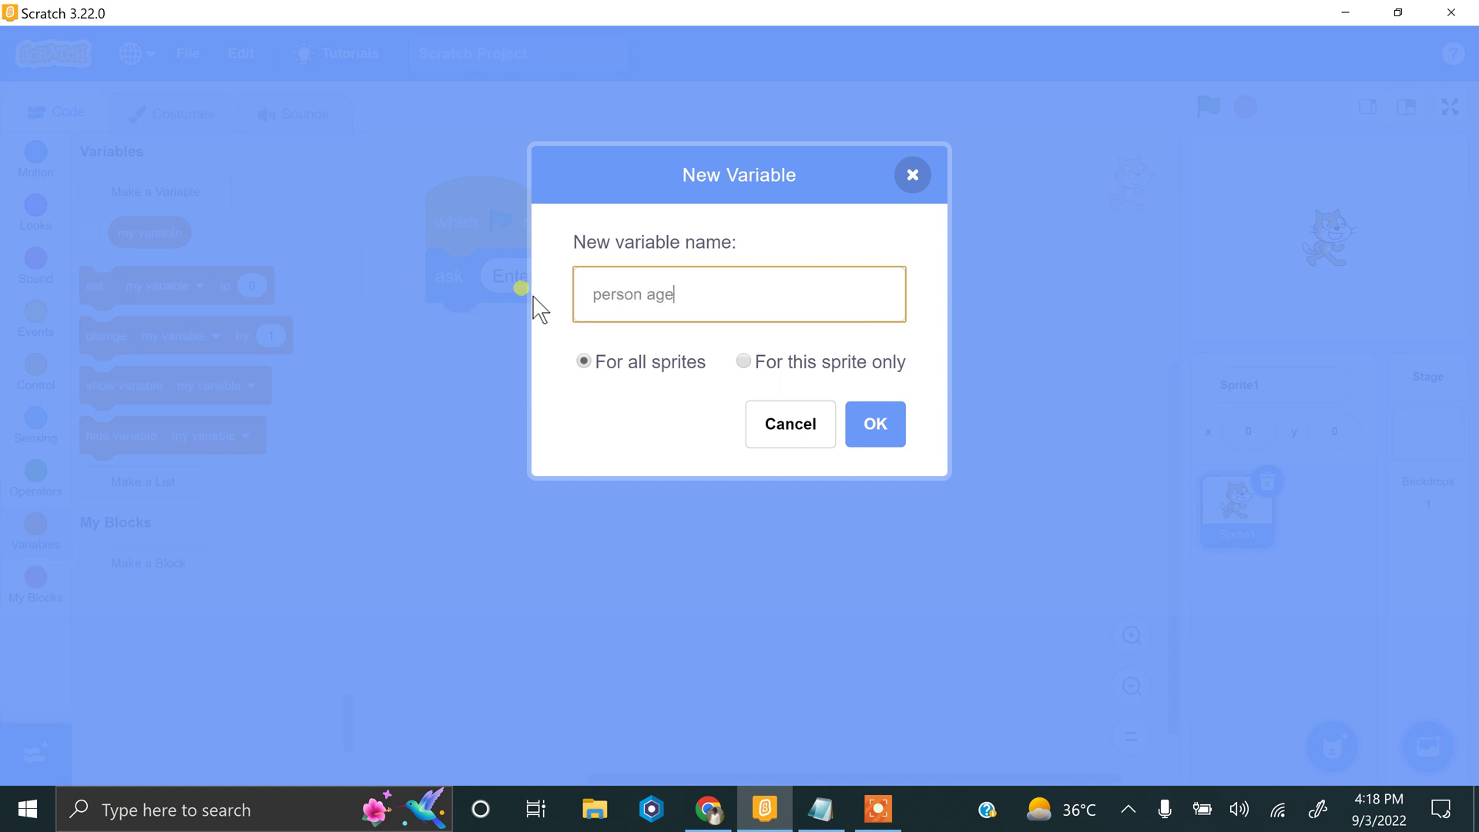
{"action": "key", "text": "Return"}
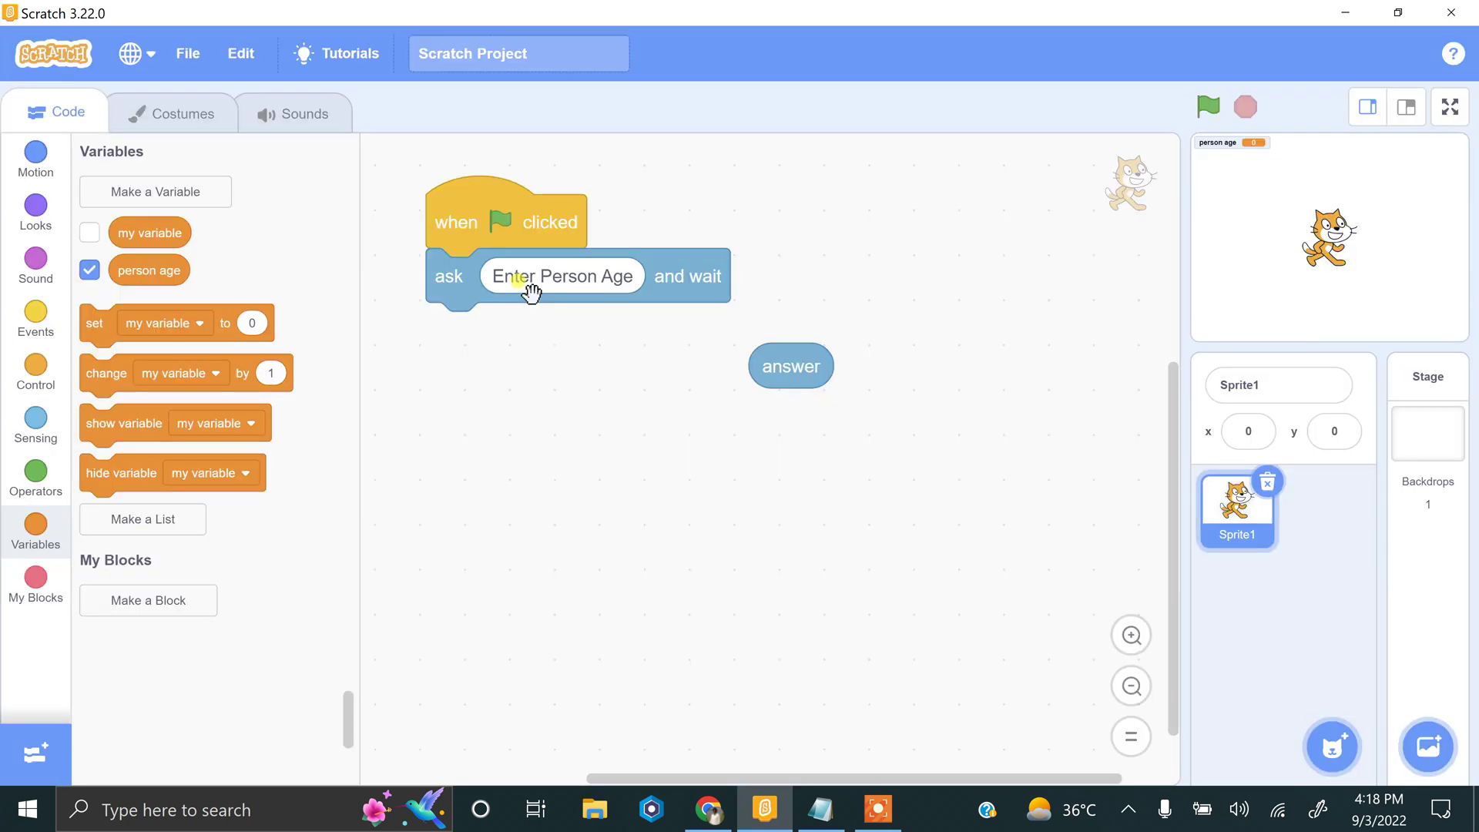
{"action": "left_click_drag", "start_coordinate": [164, 323], "coordinate": [511, 327]}
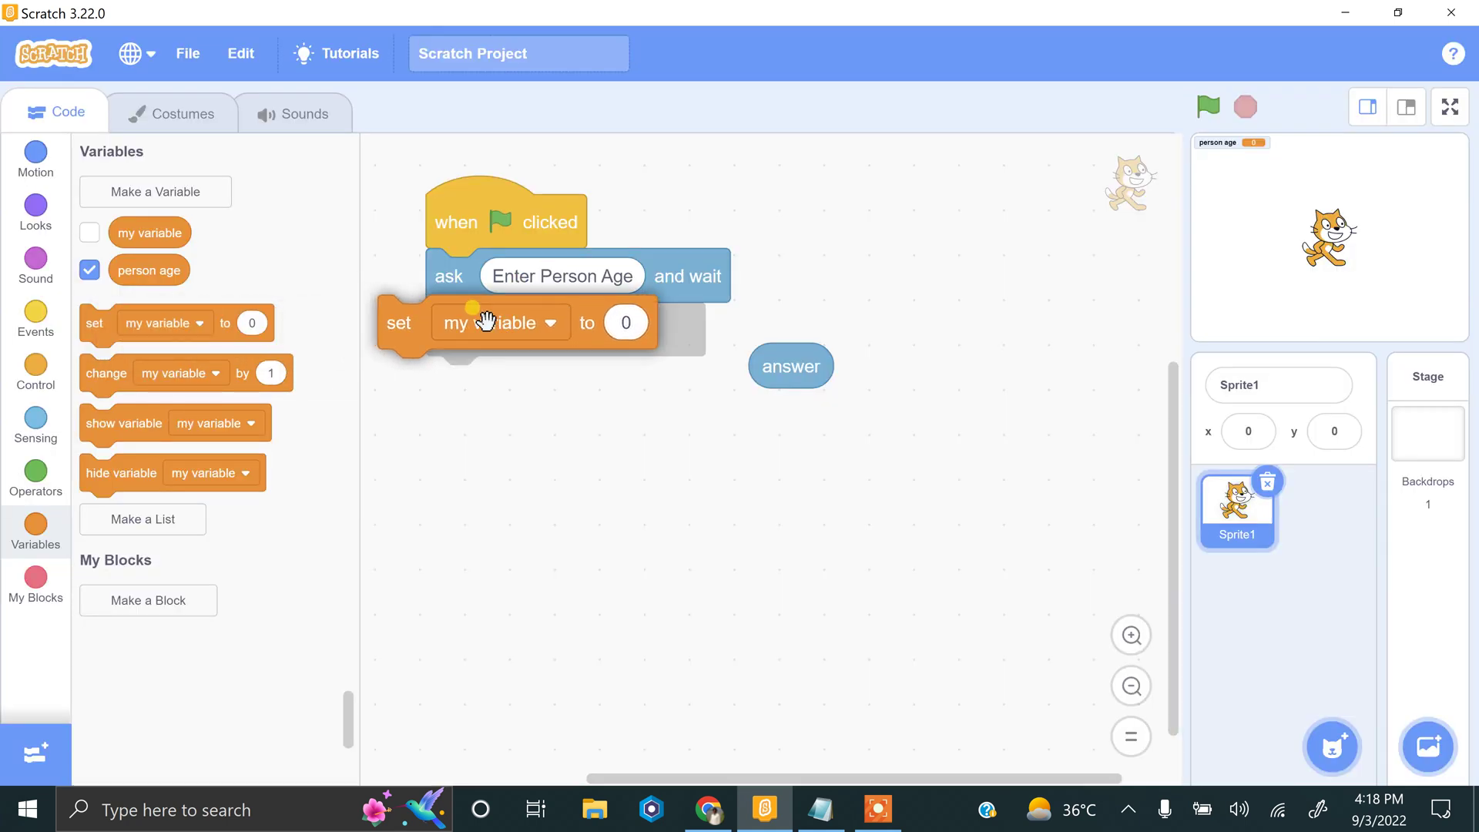
{"action": "left_click", "coordinate": [511, 326]}
{"action": "left_click", "coordinate": [497, 425]}
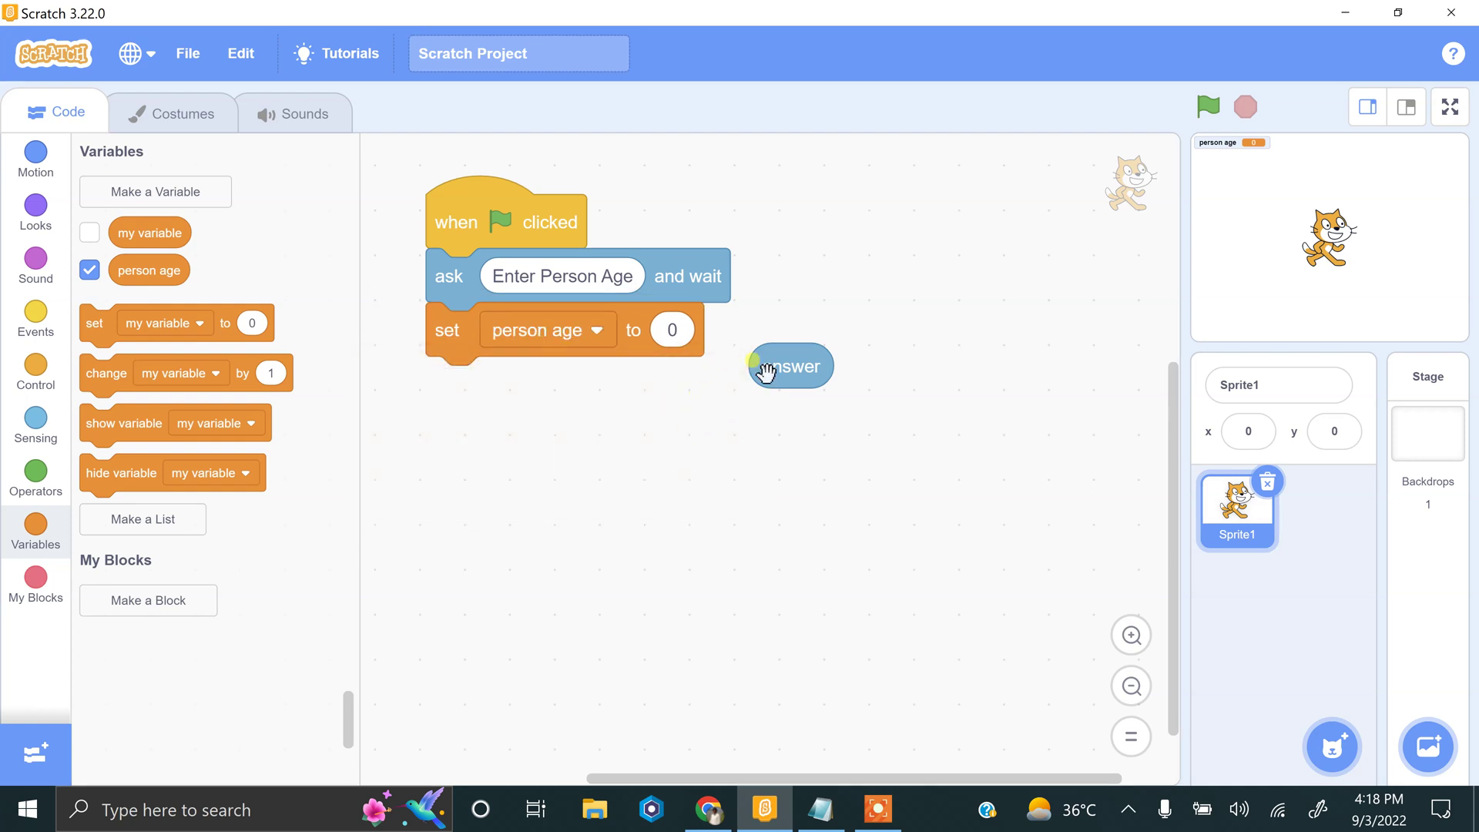
{"action": "left_click_drag", "start_coordinate": [763, 368], "coordinate": [702, 344]}
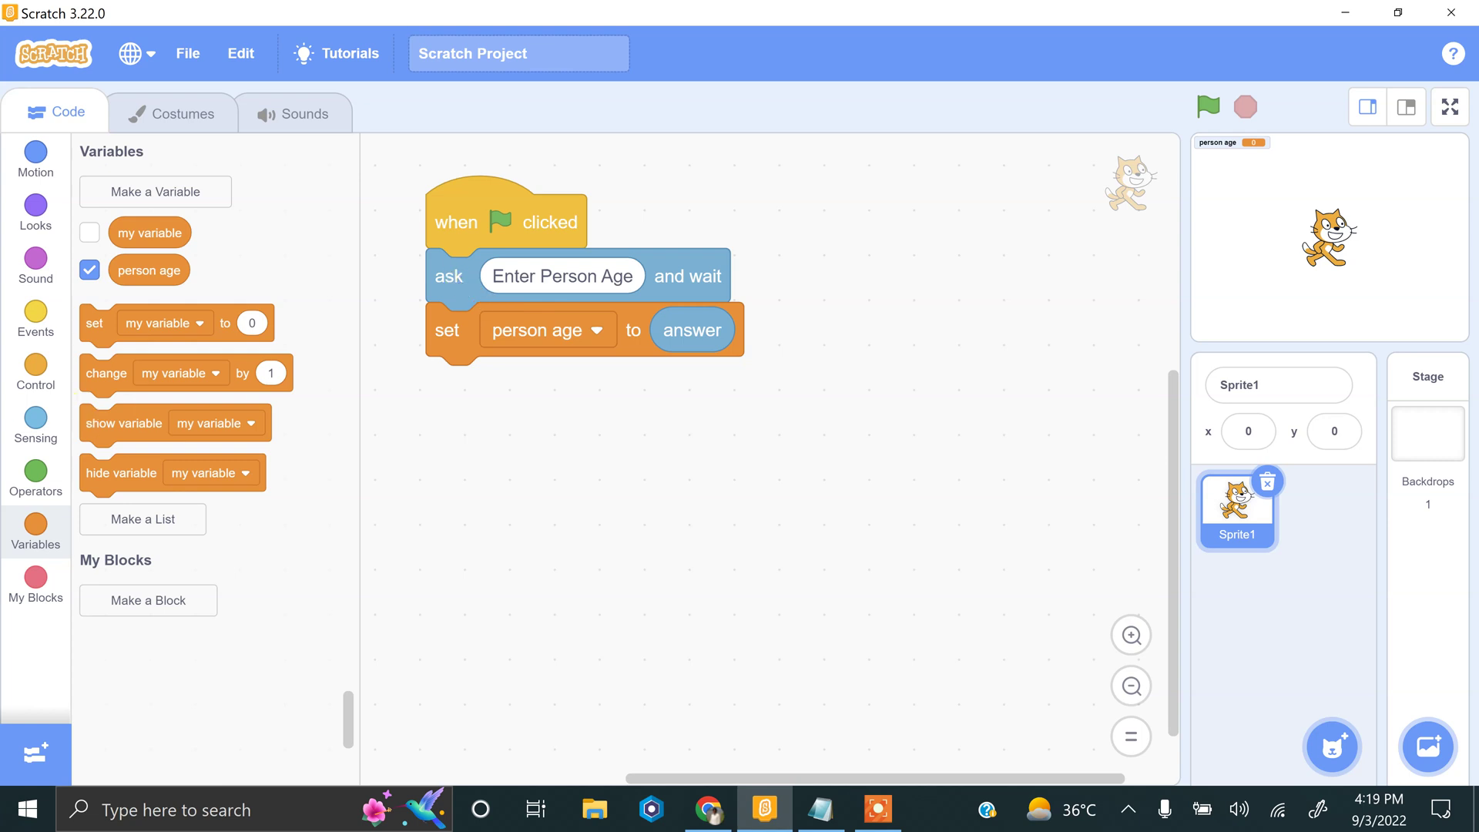
Add 'ask Enter House Moves and wait' beneath the person age set block
{"action": "left_click", "coordinate": [33, 438]}
{"action": "left_click_drag", "start_coordinate": [120, 399], "coordinate": [468, 406]}
{"action": "left_click", "coordinate": [543, 390]}
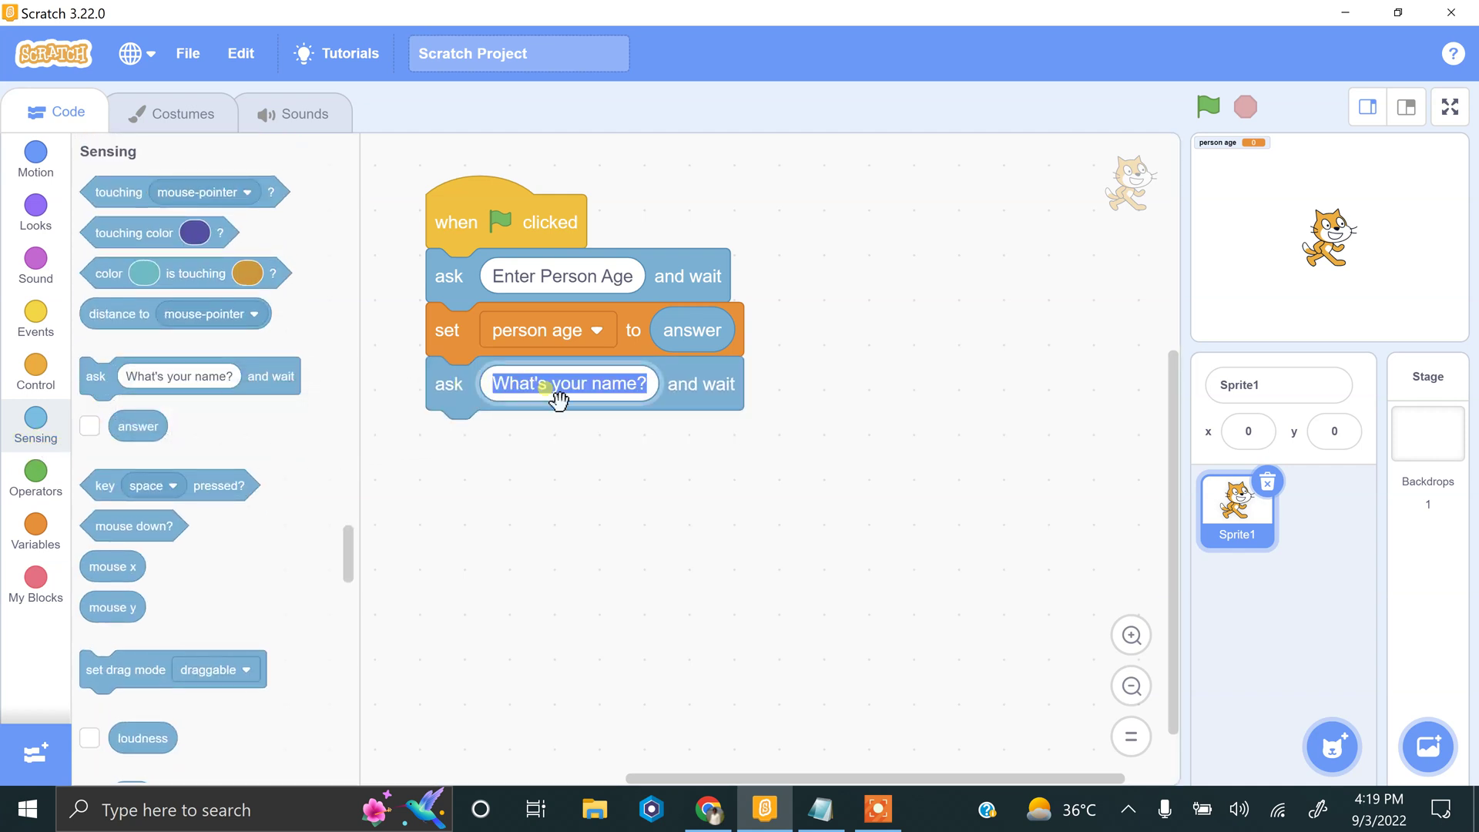
{"action": "type", "text": "Enter "}
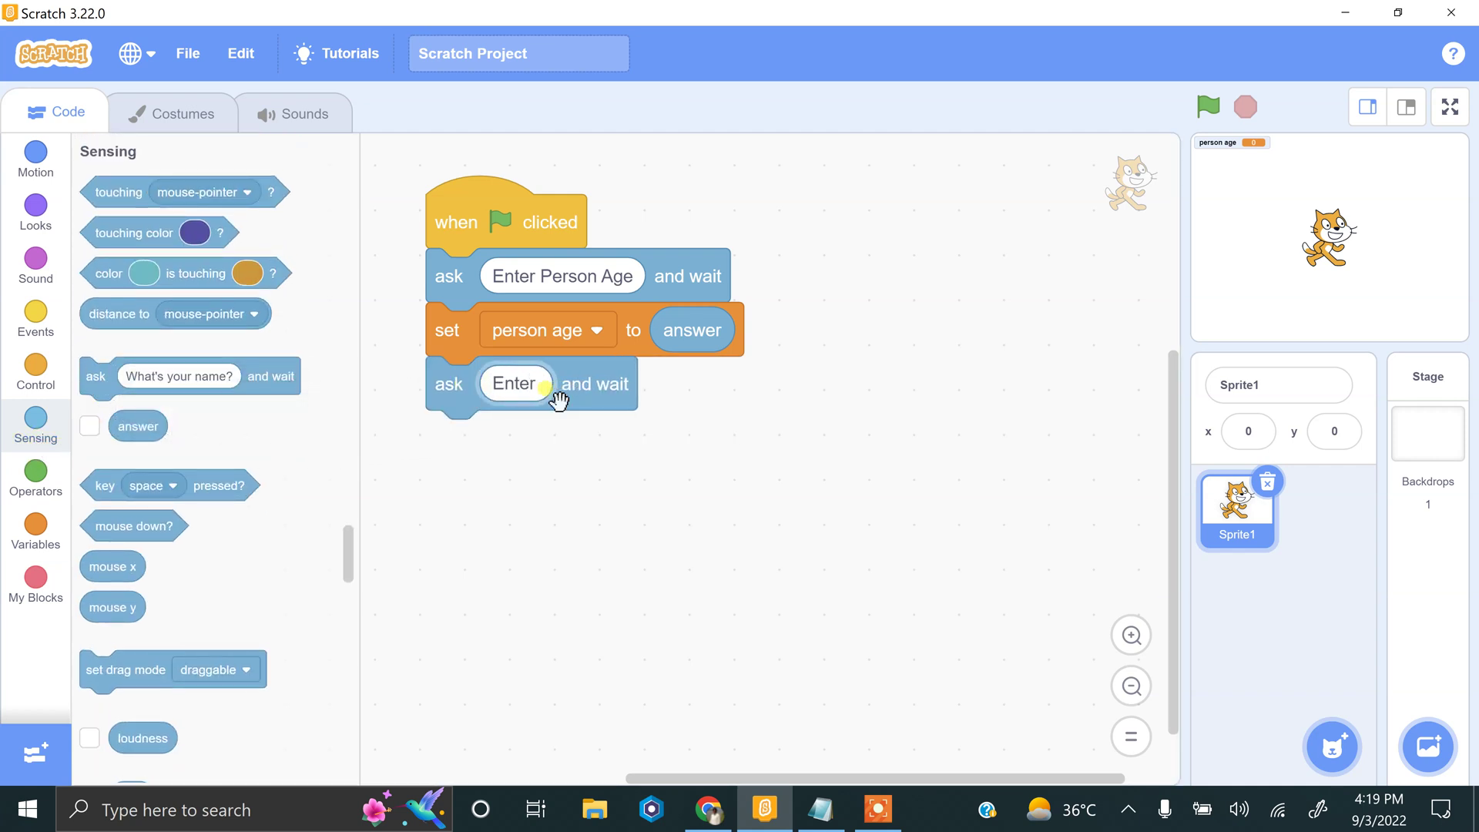
{"action": "type", "text": "Hourse"}
{"action": "key", "text": "BackSpace"}
{"action": "key", "text": "BackSpace"}
{"action": "key", "text": "BackSpace"}
{"action": "type", "text": "se Moves"}
{"action": "key", "text": "Return"}
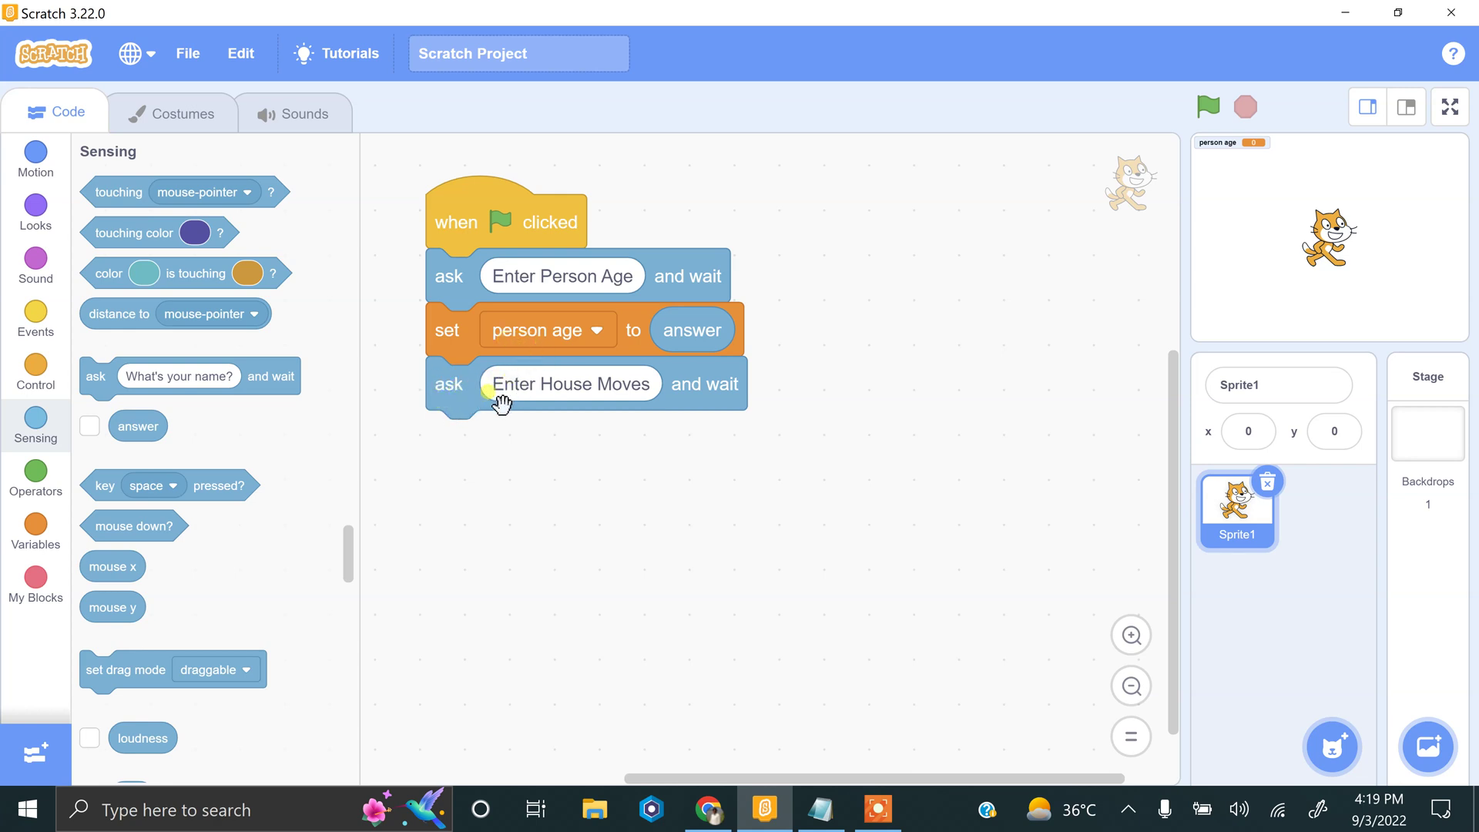
Create a new variable named 'house moves'
{"action": "left_click", "coordinate": [35, 533]}
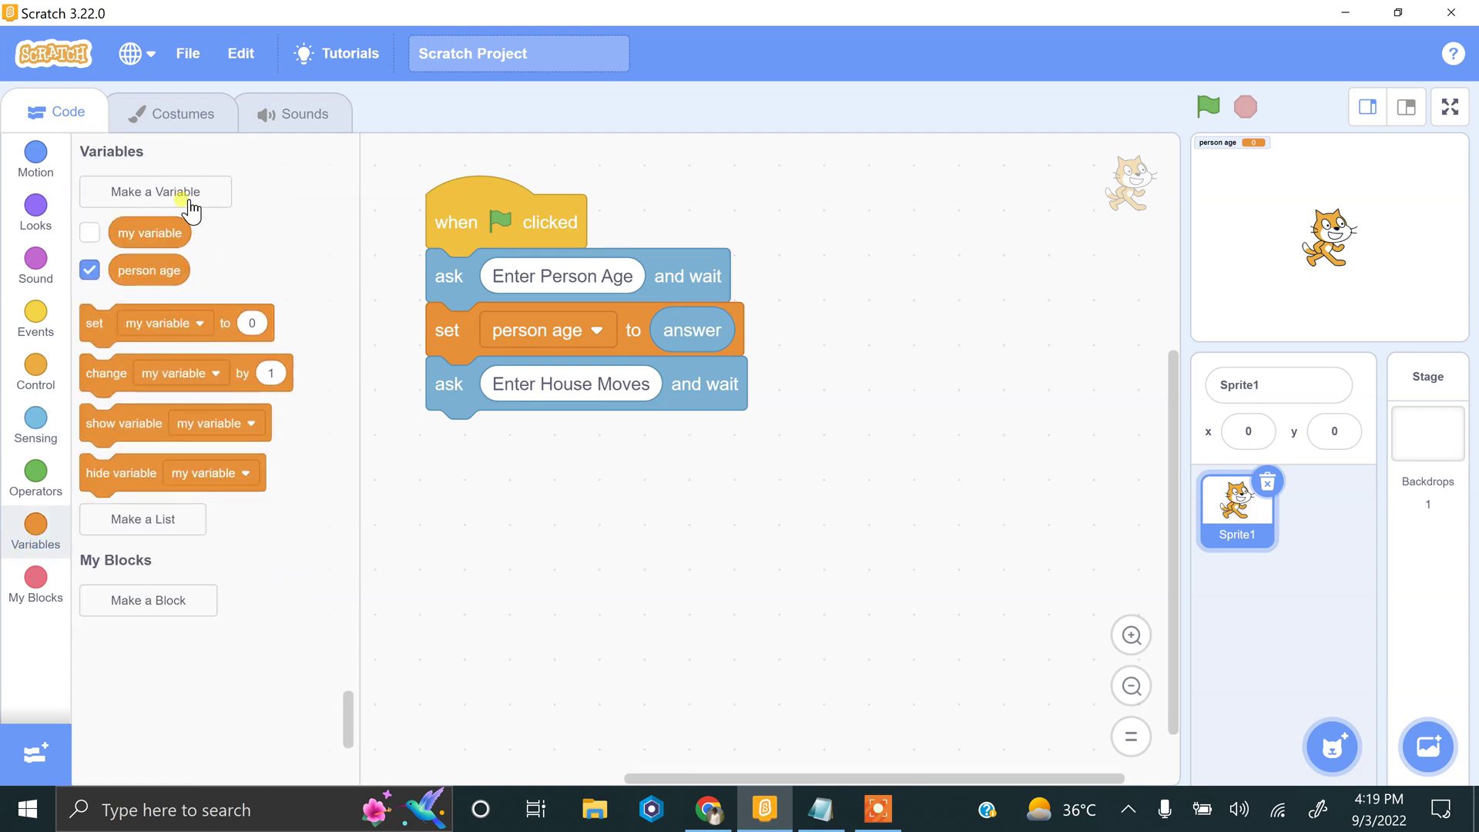
{"action": "left_click", "coordinate": [174, 192]}
{"action": "type", "text": "house moves"}
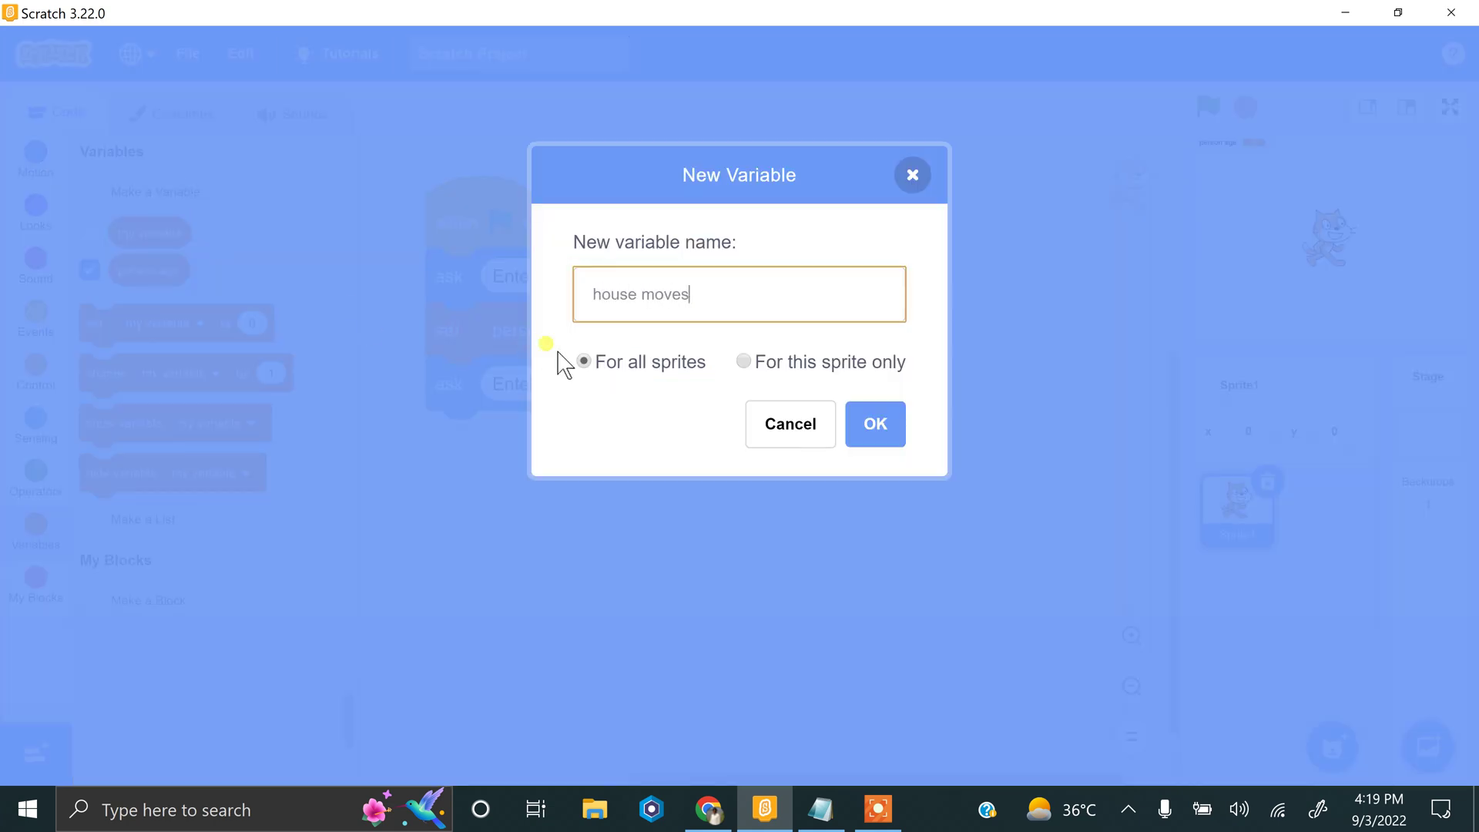
{"action": "key", "text": "Return"}
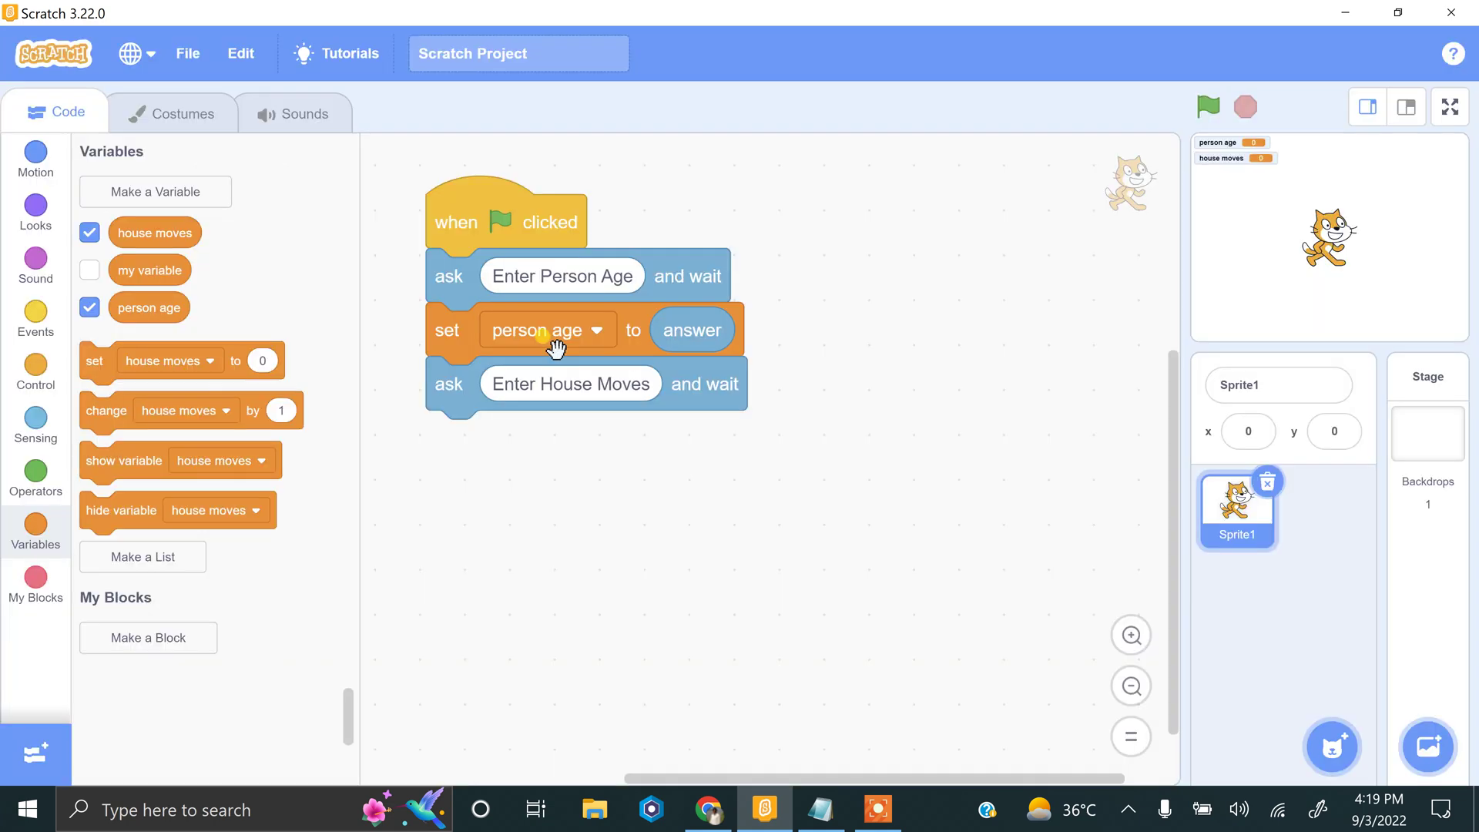
Set house moves to the answer right after the Enter House Moves question
{"action": "mouse_move", "coordinate": [159, 367]}
{"action": "left_mouse_down"}
{"action": "mouse_move", "coordinate": [453, 477]}
{"action": "mouse_move", "coordinate": [489, 455]}
{"action": "left_mouse_up"}
{"action": "left_click", "coordinate": [539, 437]}
{"action": "left_click", "coordinate": [620, 708]}
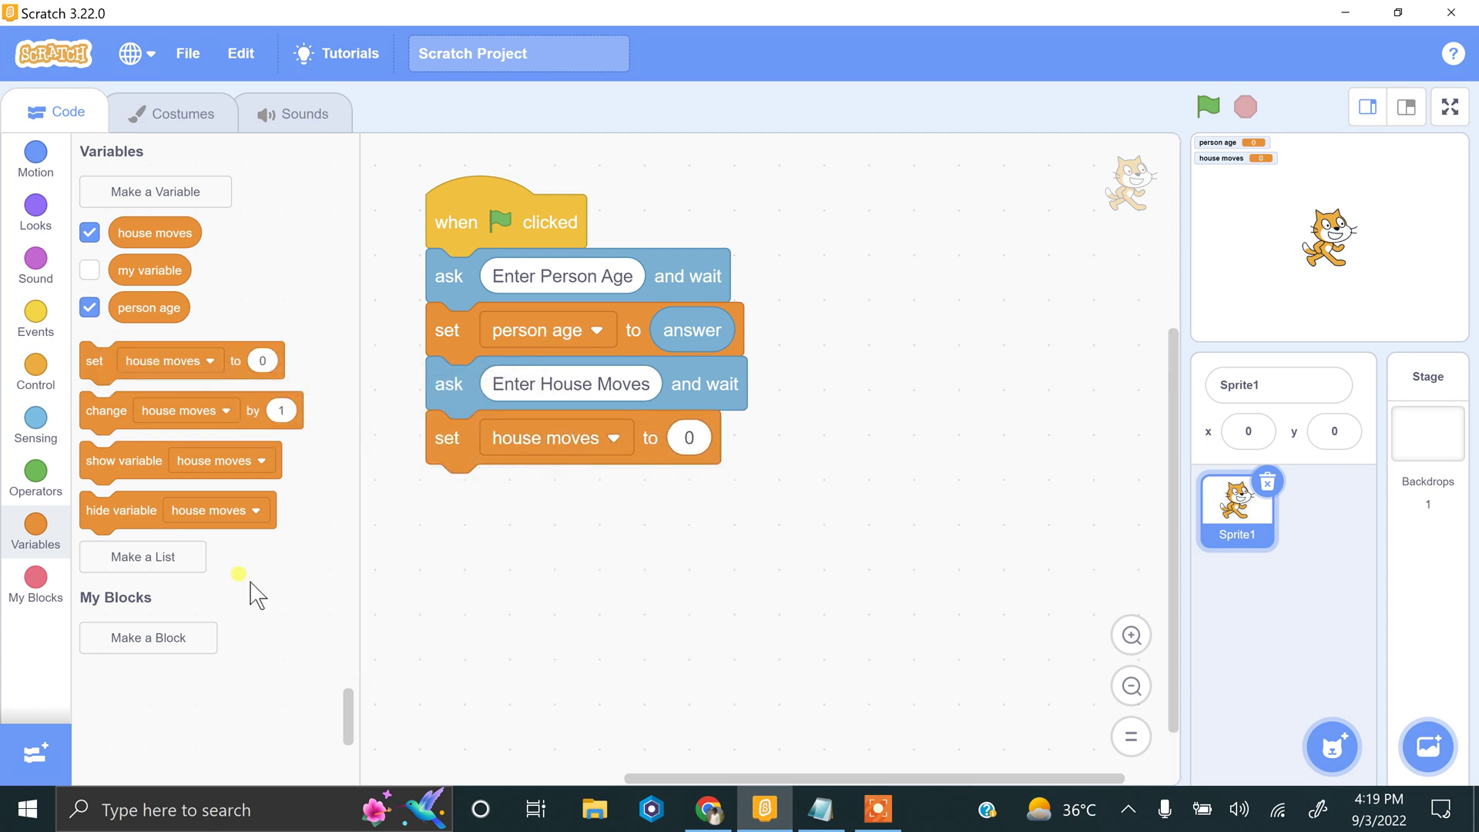
{"action": "left_click", "coordinate": [36, 428]}
{"action": "mouse_move", "coordinate": [139, 417]}
{"action": "left_mouse_down"}
{"action": "mouse_move", "coordinate": [676, 511]}
{"action": "mouse_move", "coordinate": [711, 479]}
{"action": "left_mouse_up"}
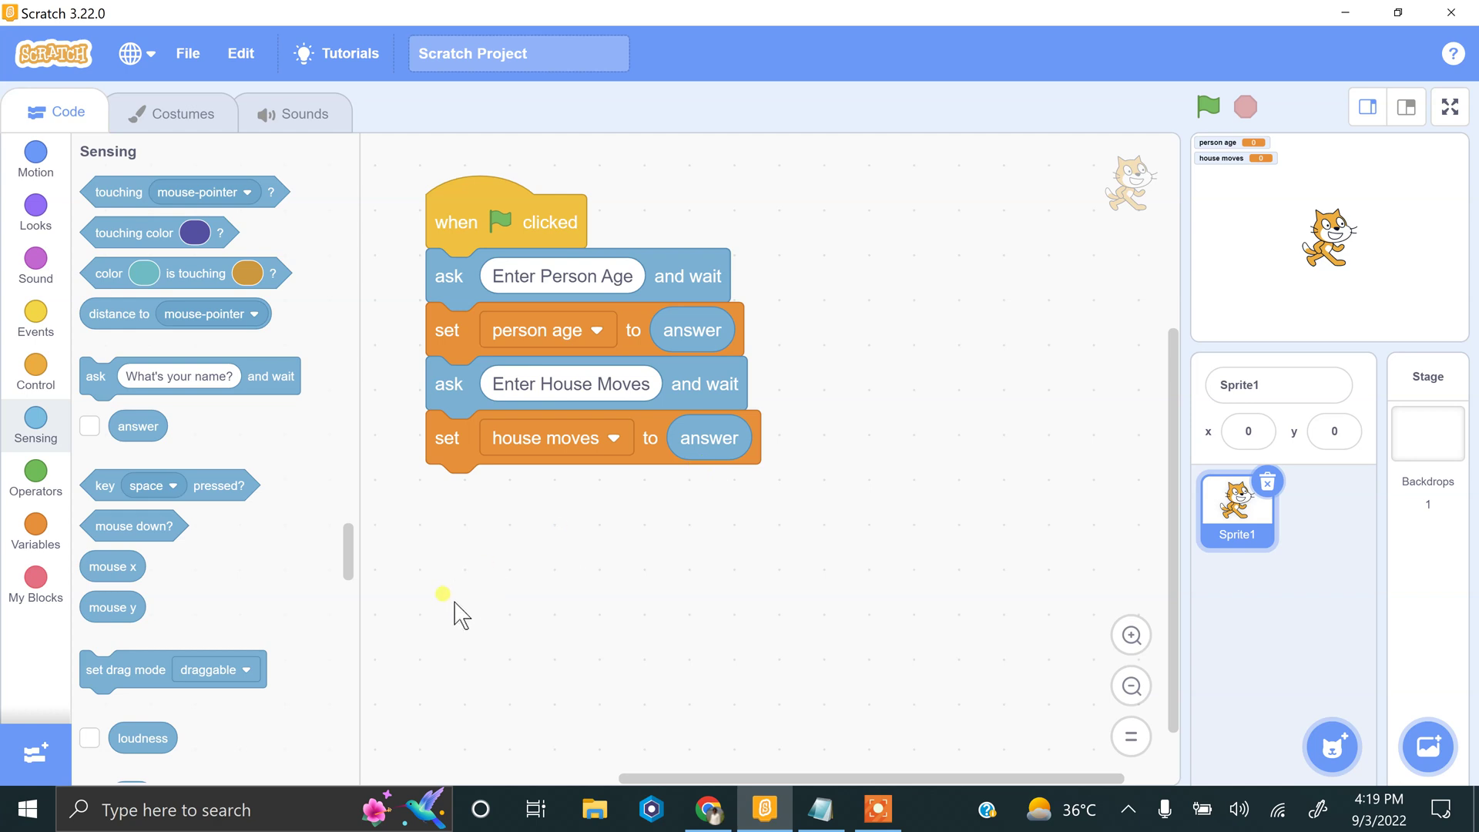
Add 'change house moves by 1' to the script end and place a division block
{"action": "left_click", "coordinate": [46, 534]}
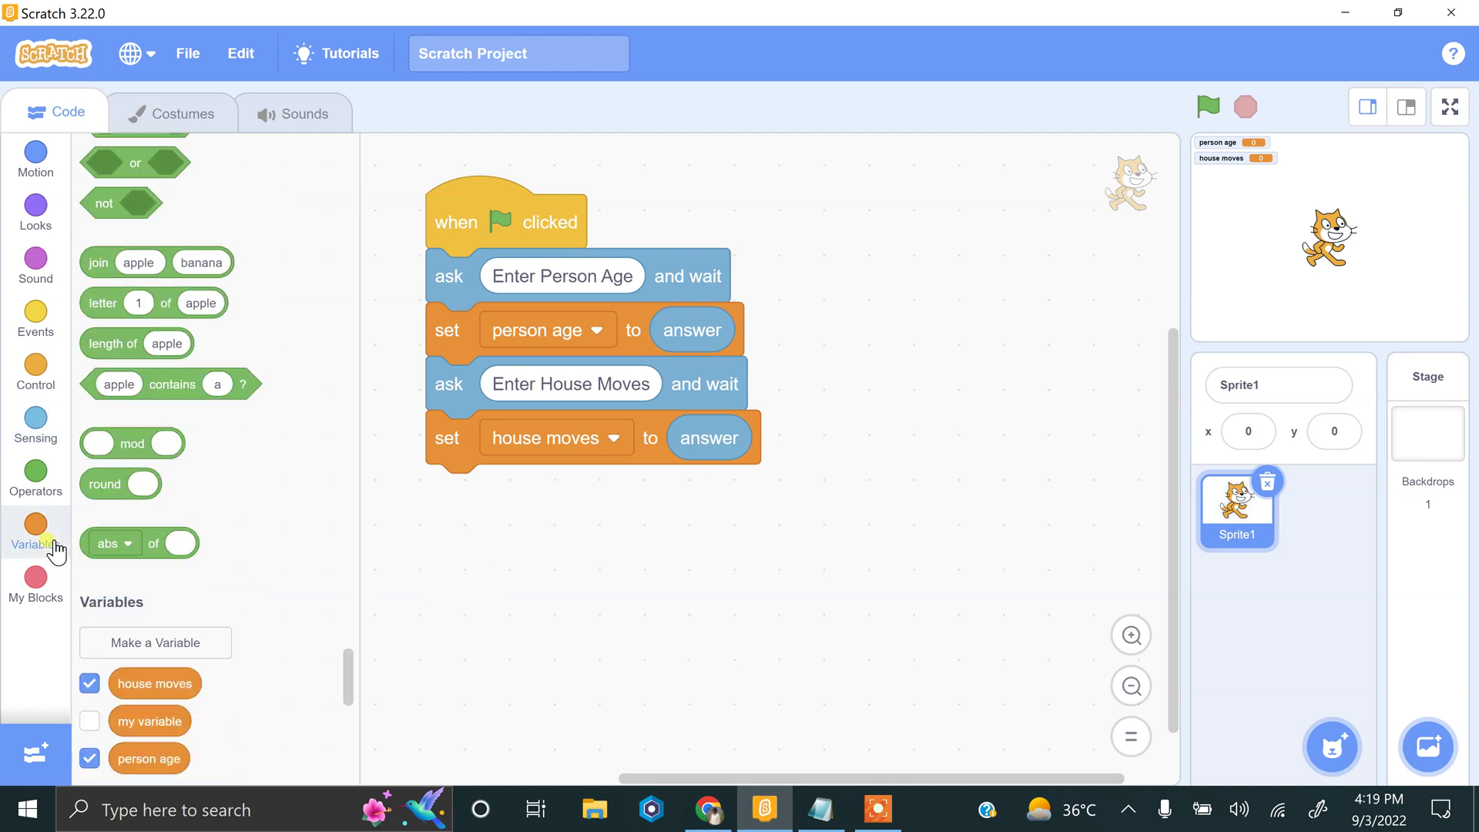
{"action": "mouse_move", "coordinate": [115, 413]}
{"action": "left_mouse_down"}
{"action": "mouse_move", "coordinate": [503, 499]}
{"action": "mouse_move", "coordinate": [567, 494]}
{"action": "left_mouse_up"}
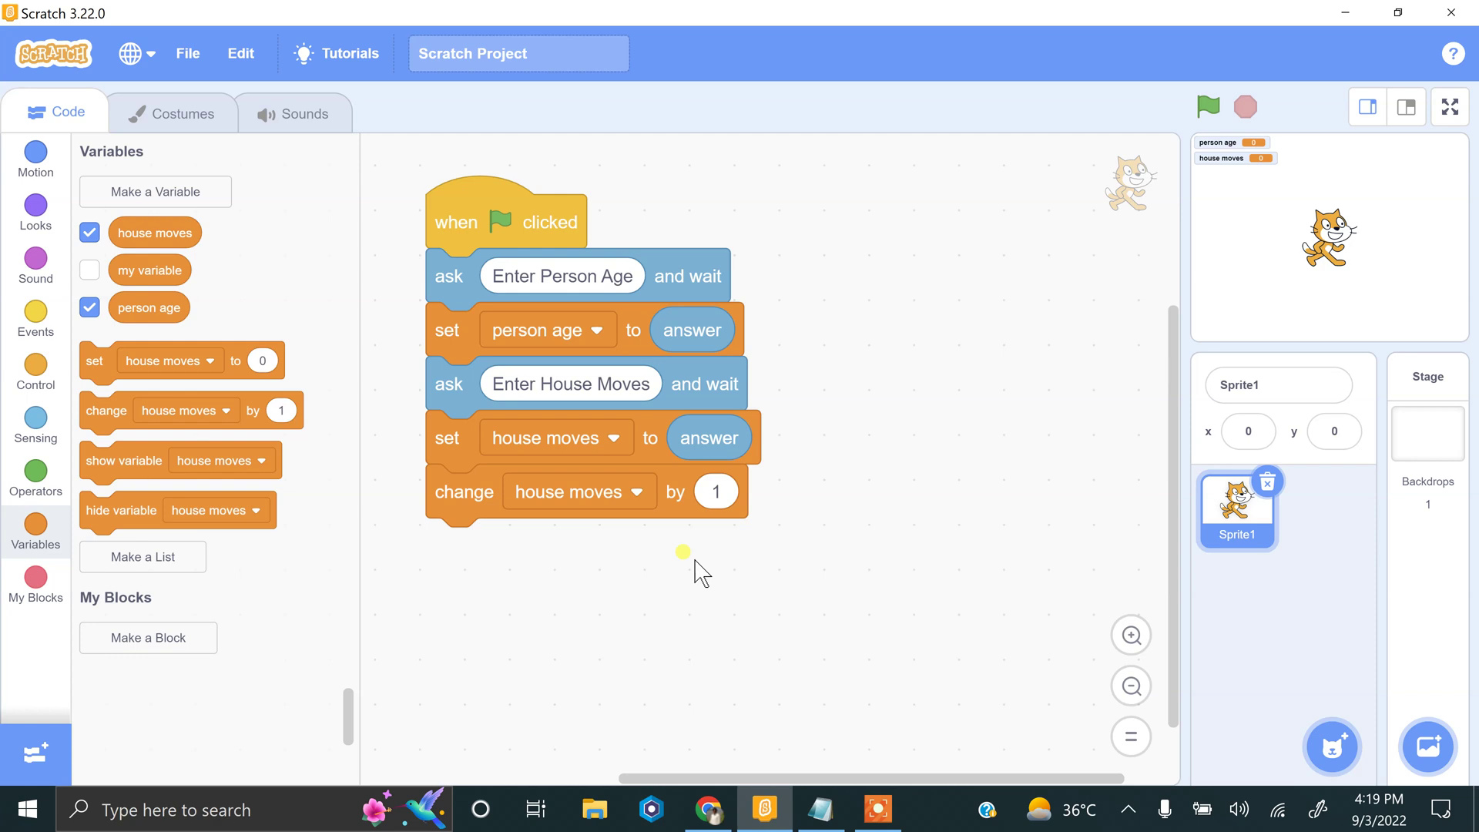
{"action": "left_click", "coordinate": [35, 474]}
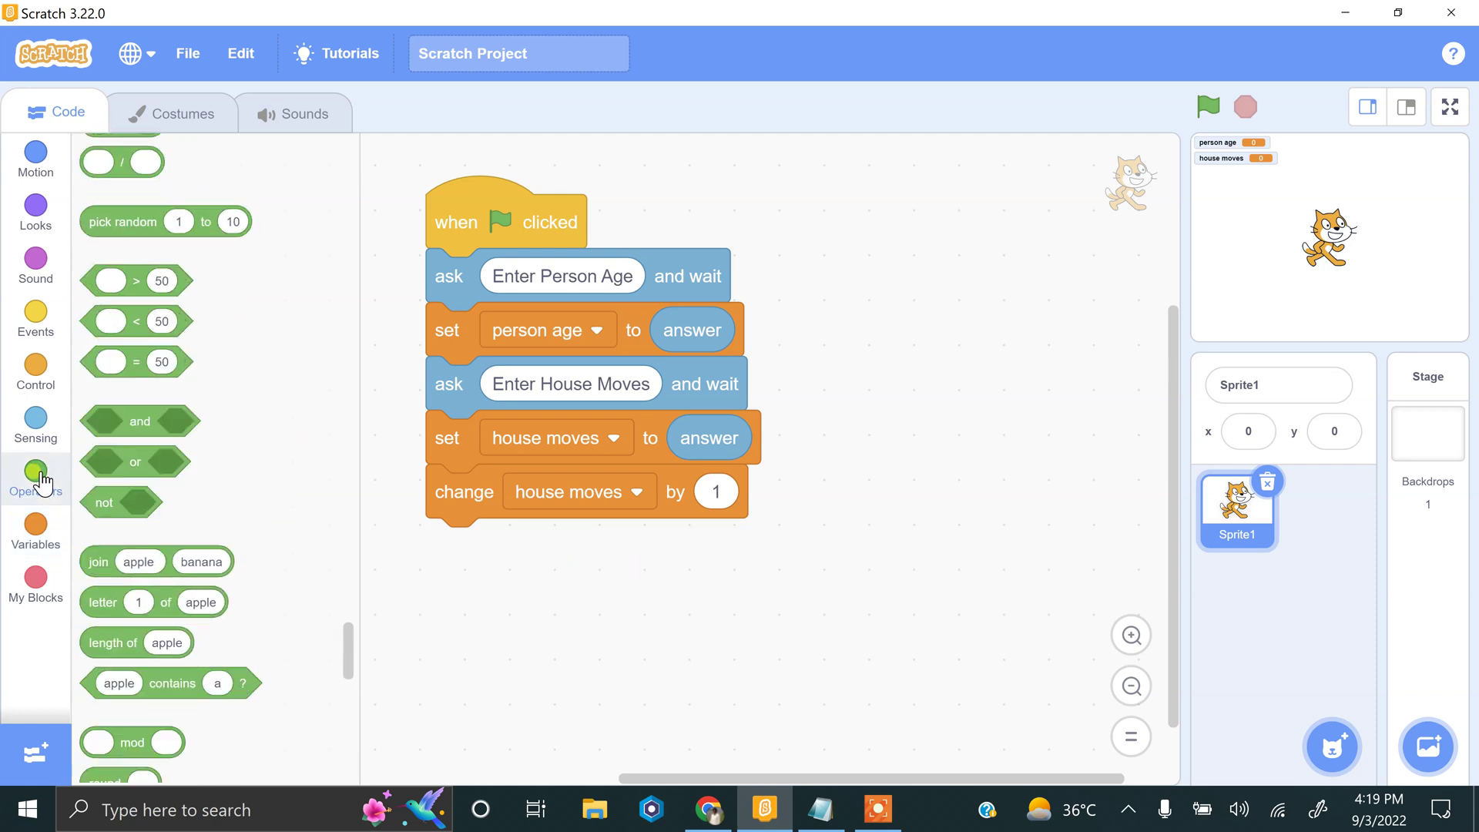
{"action": "left_click_drag", "start_coordinate": [116, 314], "coordinate": [574, 601]}
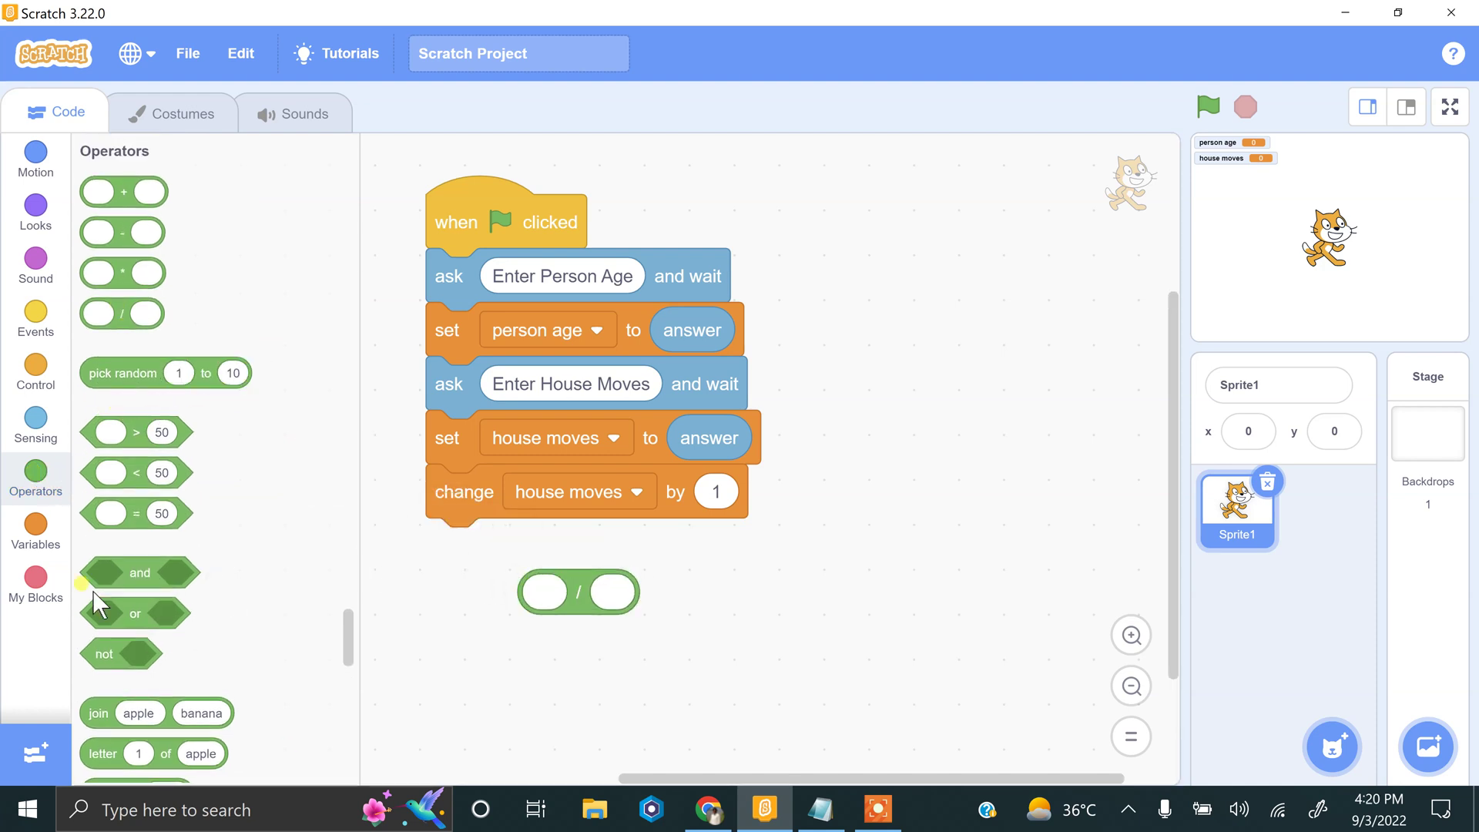
Fill the division block with person age divided by house moves
{"action": "left_click", "coordinate": [36, 533]}
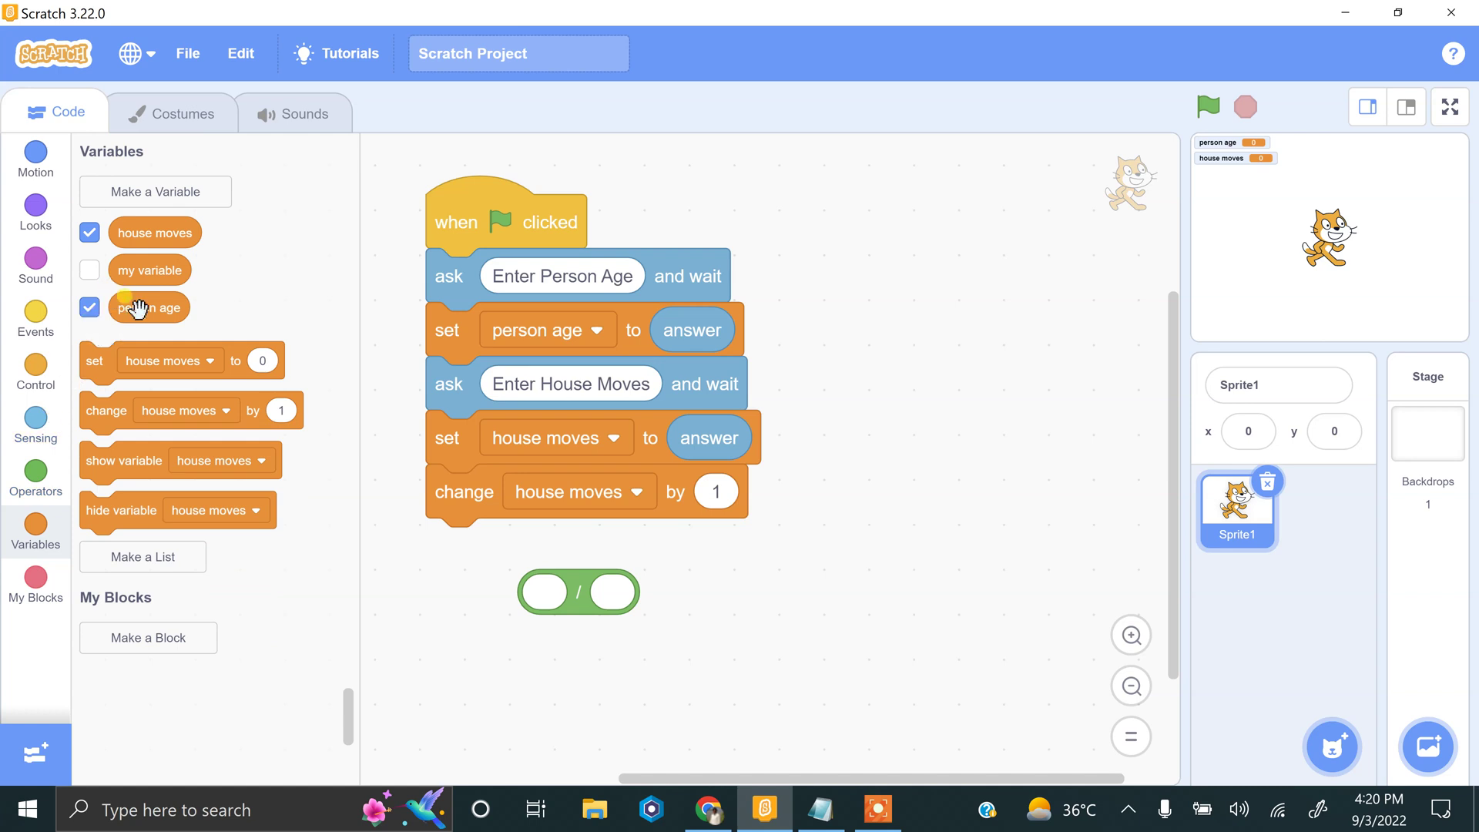
{"action": "left_click_drag", "start_coordinate": [135, 308], "coordinate": [542, 576]}
{"action": "left_click_drag", "start_coordinate": [170, 236], "coordinate": [653, 596]}
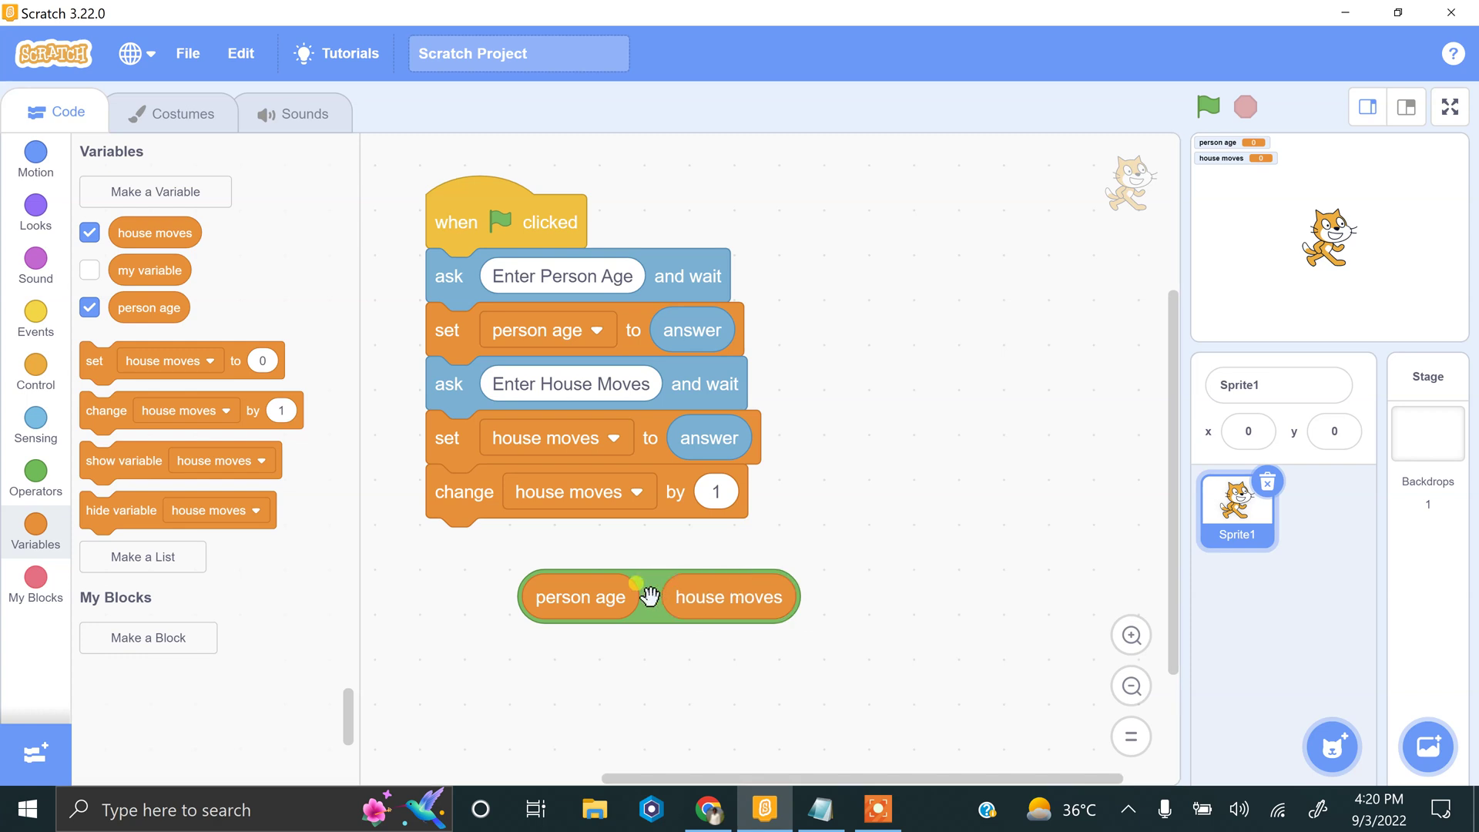
End the script with a 'say for 2 seconds' block showing person age / house moves
{"action": "left_click", "coordinate": [41, 229]}
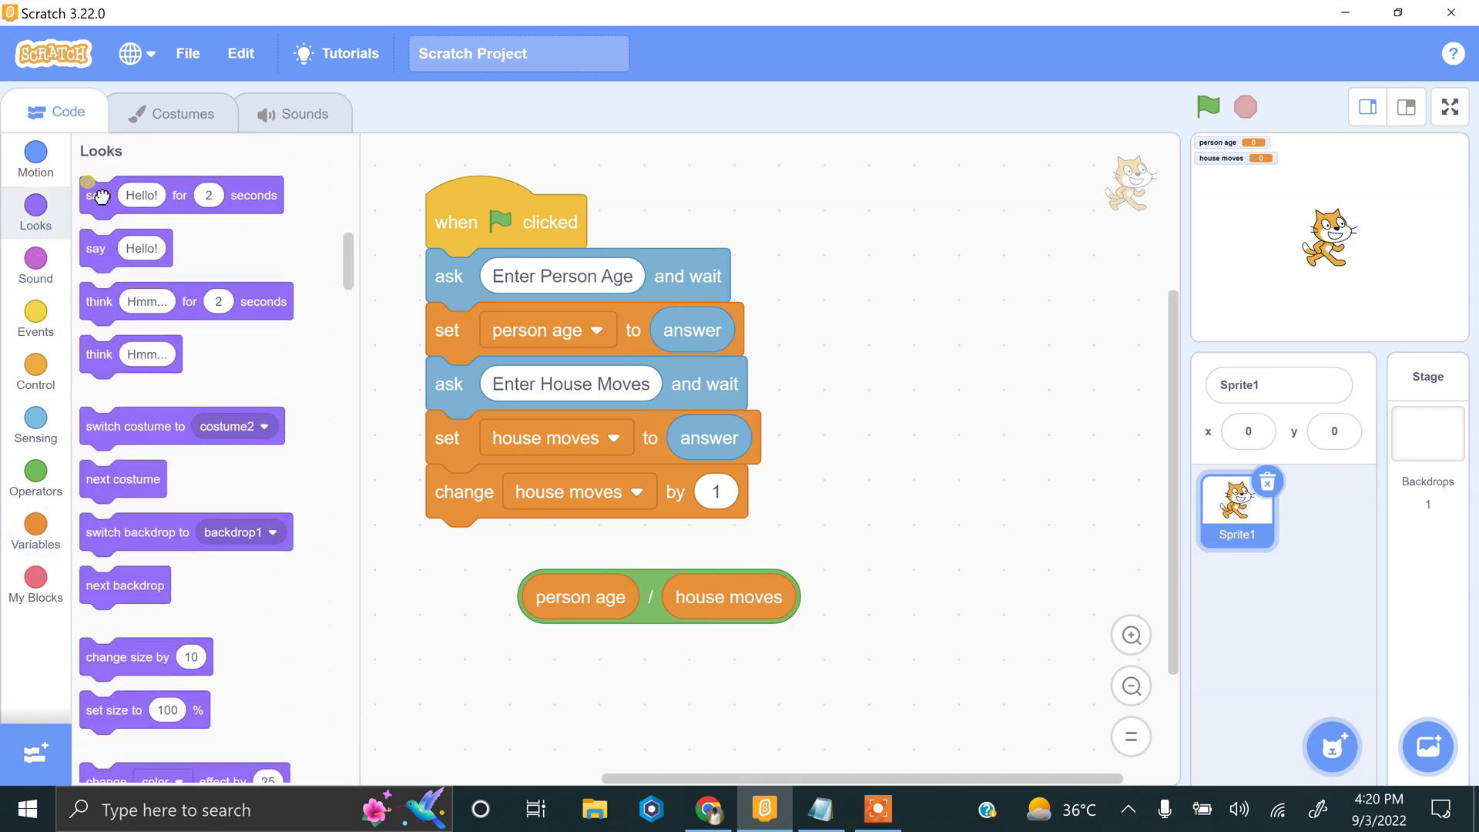
{"action": "mouse_move", "coordinate": [93, 196]}
{"action": "left_mouse_down"}
{"action": "mouse_move", "coordinate": [323, 495]}
{"action": "mouse_move", "coordinate": [534, 624]}
{"action": "left_mouse_up"}
{"action": "left_click_drag", "start_coordinate": [653, 604], "coordinate": [632, 571]}
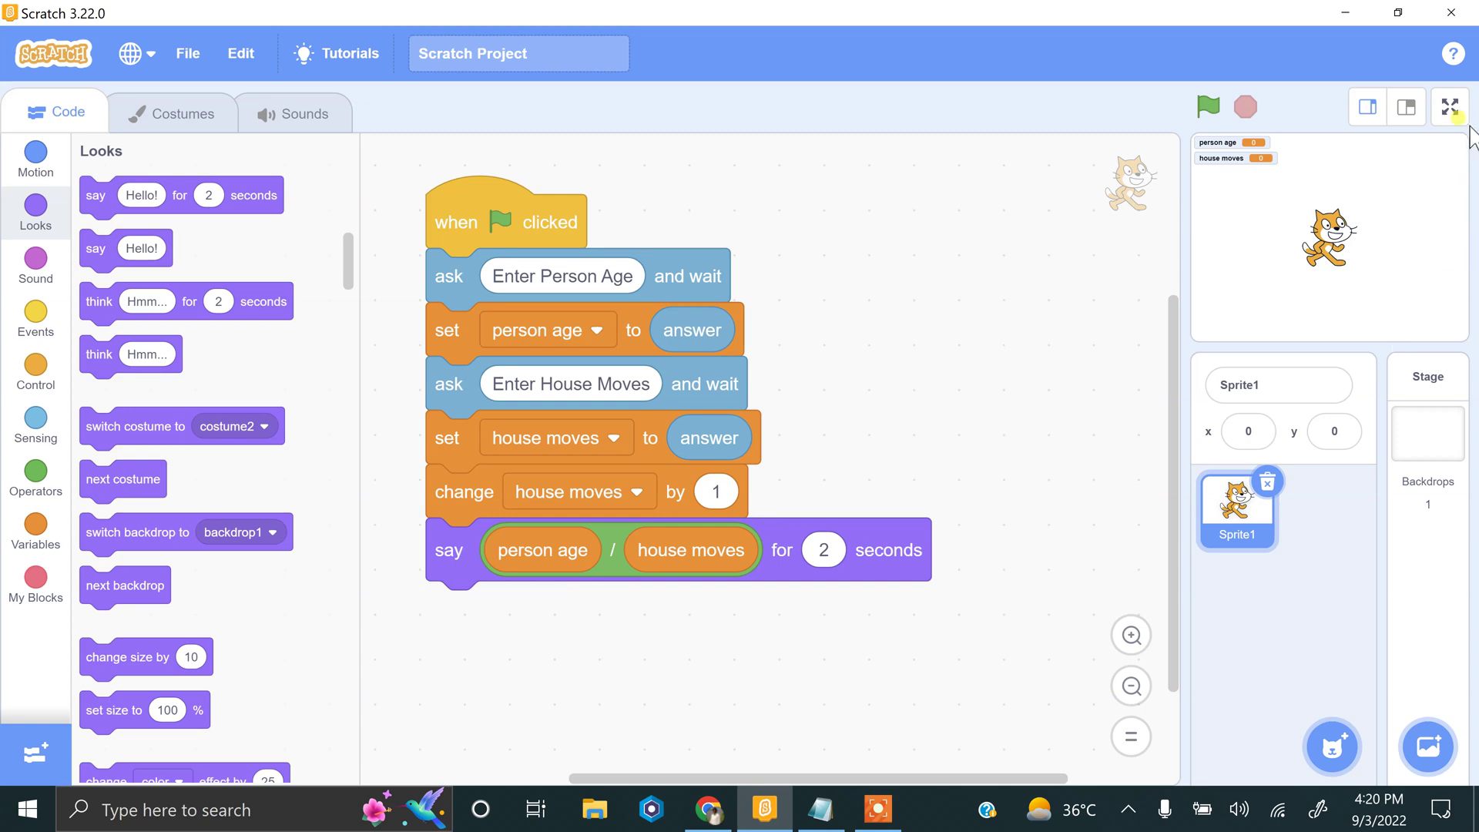
Switch the stage to full screen and check the expected example results in Notepad
{"action": "left_click", "coordinate": [1453, 110]}
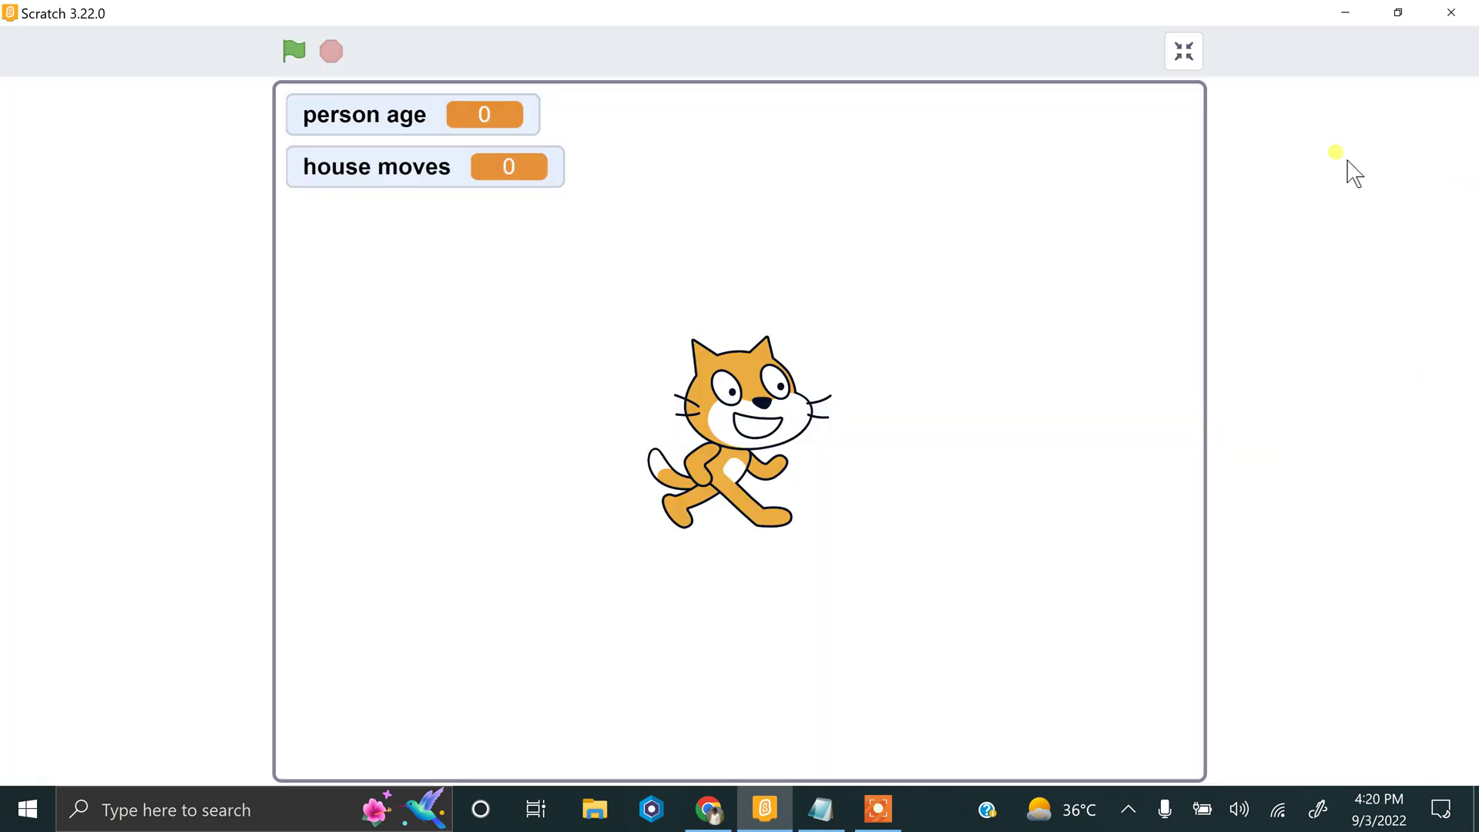
{"action": "left_click", "coordinate": [824, 809]}
{"action": "left_click", "coordinate": [376, 355]}
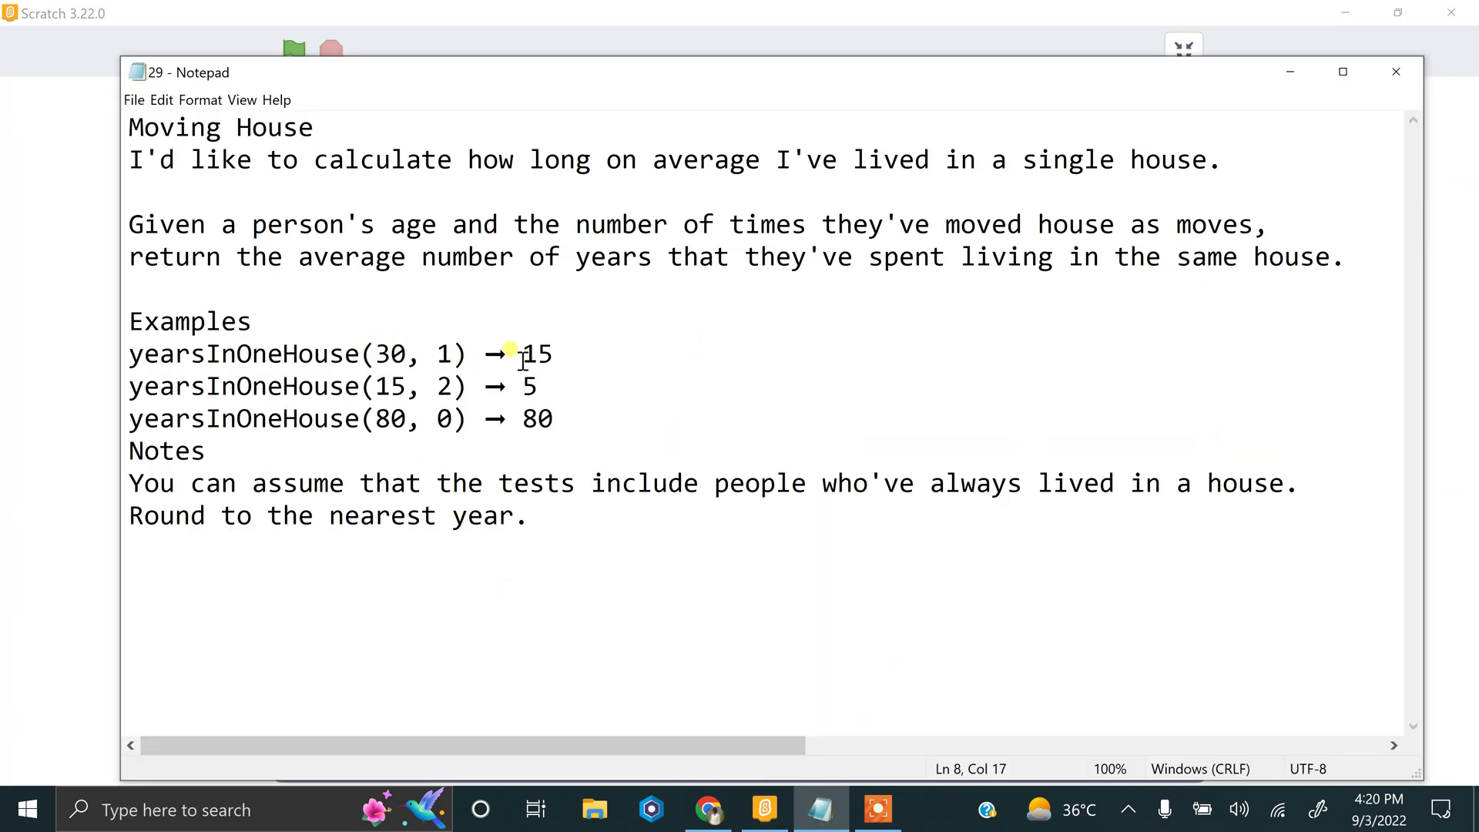
{"action": "left_click", "coordinate": [763, 810]}
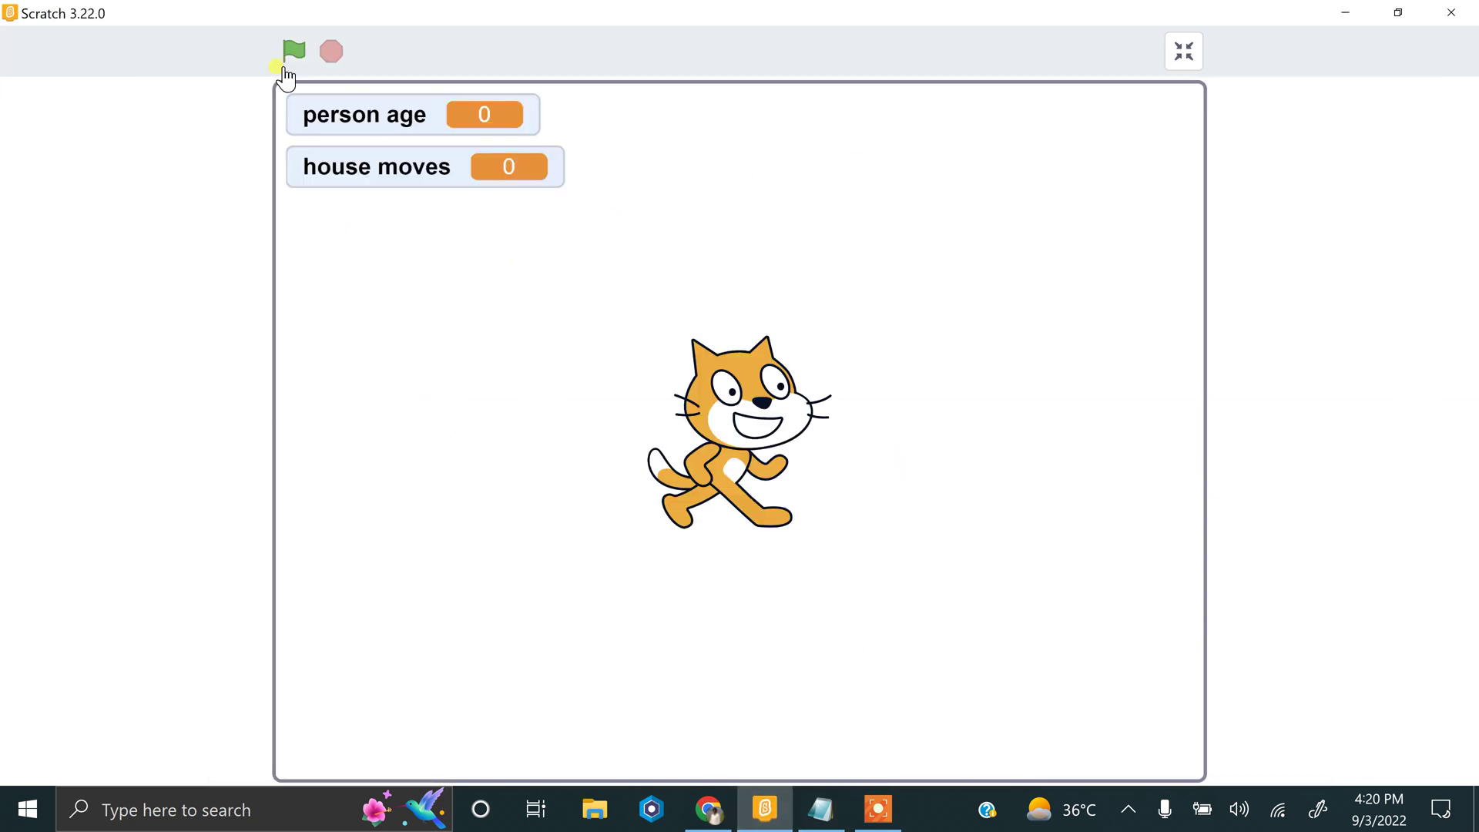
Run the project with age 30 and 1 house move, which gives 15
{"action": "left_click", "coordinate": [291, 54]}
{"action": "type", "text": "30"}
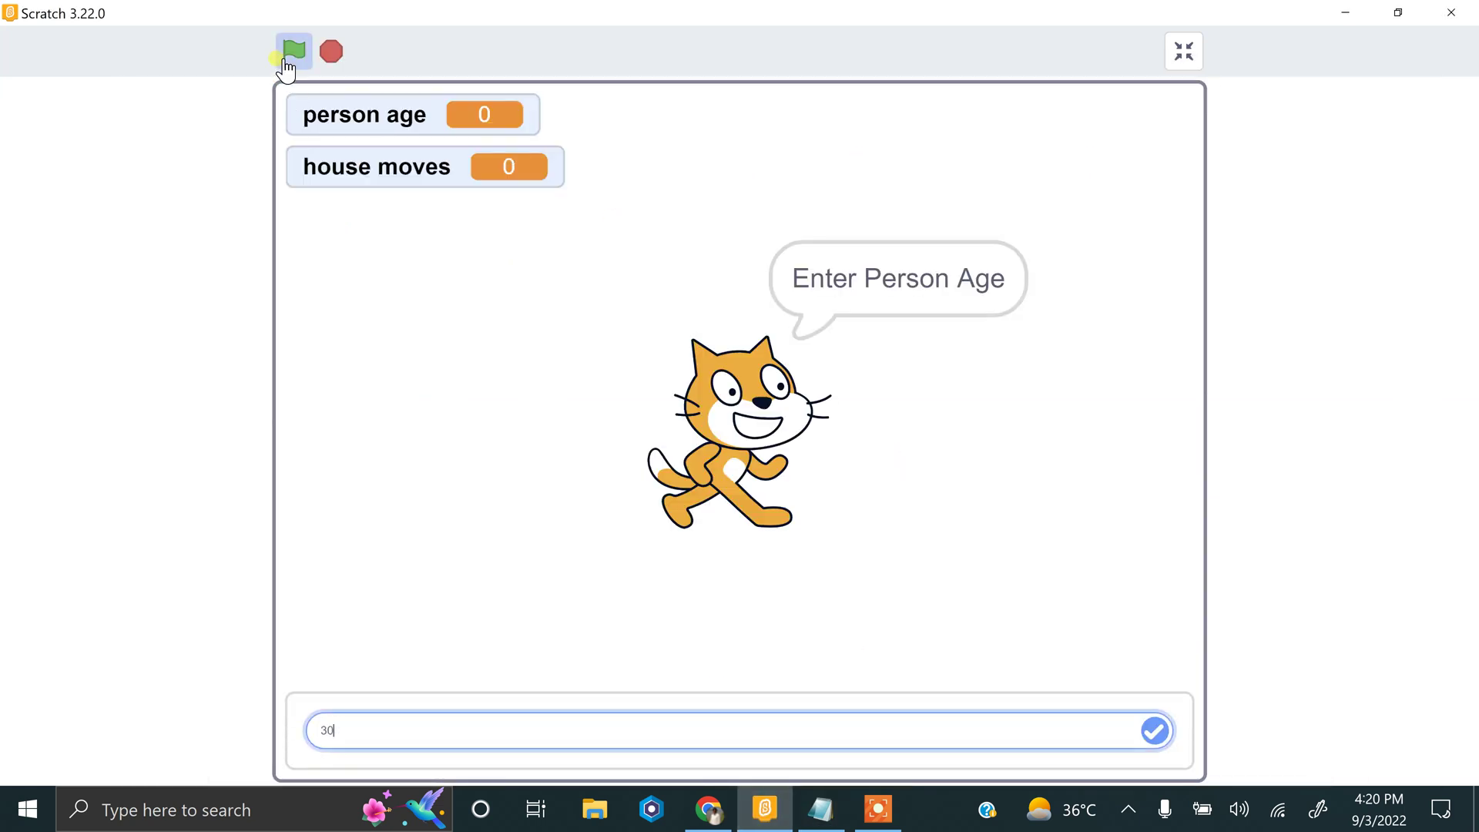
{"action": "key", "text": "Return"}
{"action": "type", "text": "2"}
{"action": "key", "text": "Return"}
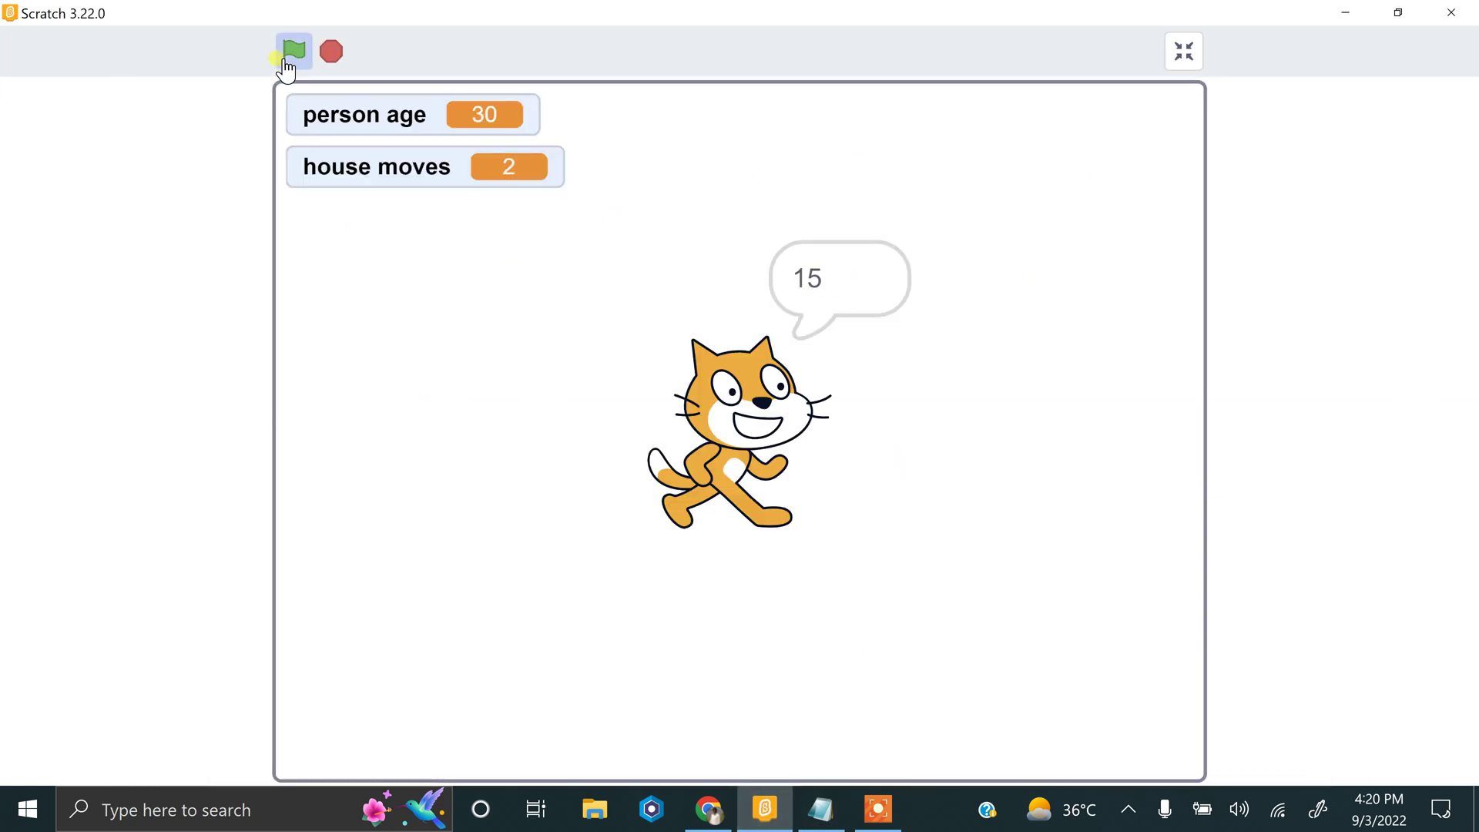
Recheck the examples, then rerun with age 15 and 2 moves, which gives 5
{"action": "left_click", "coordinate": [820, 810]}
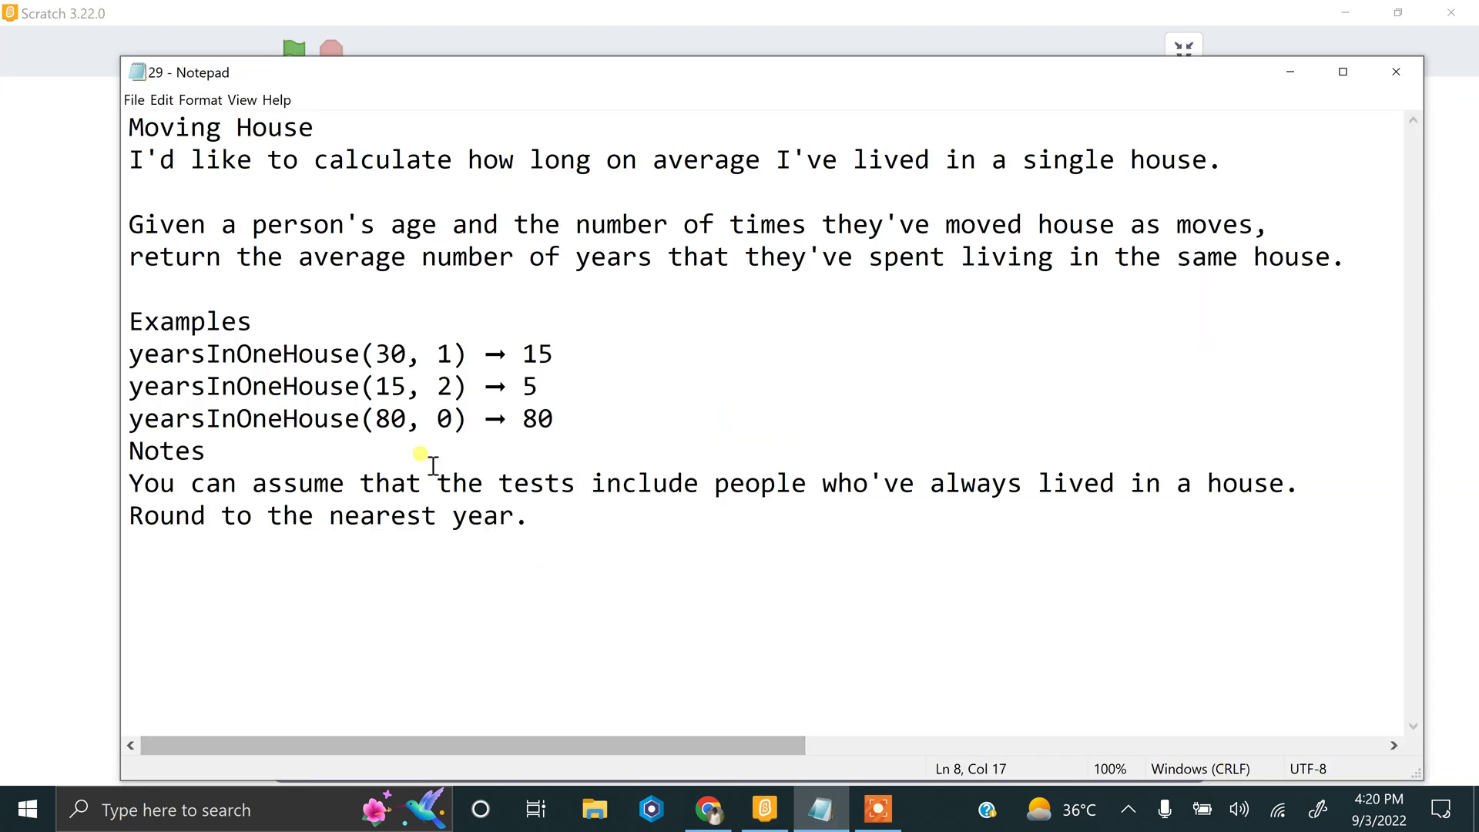
{"action": "key", "text": "alt+Tab"}
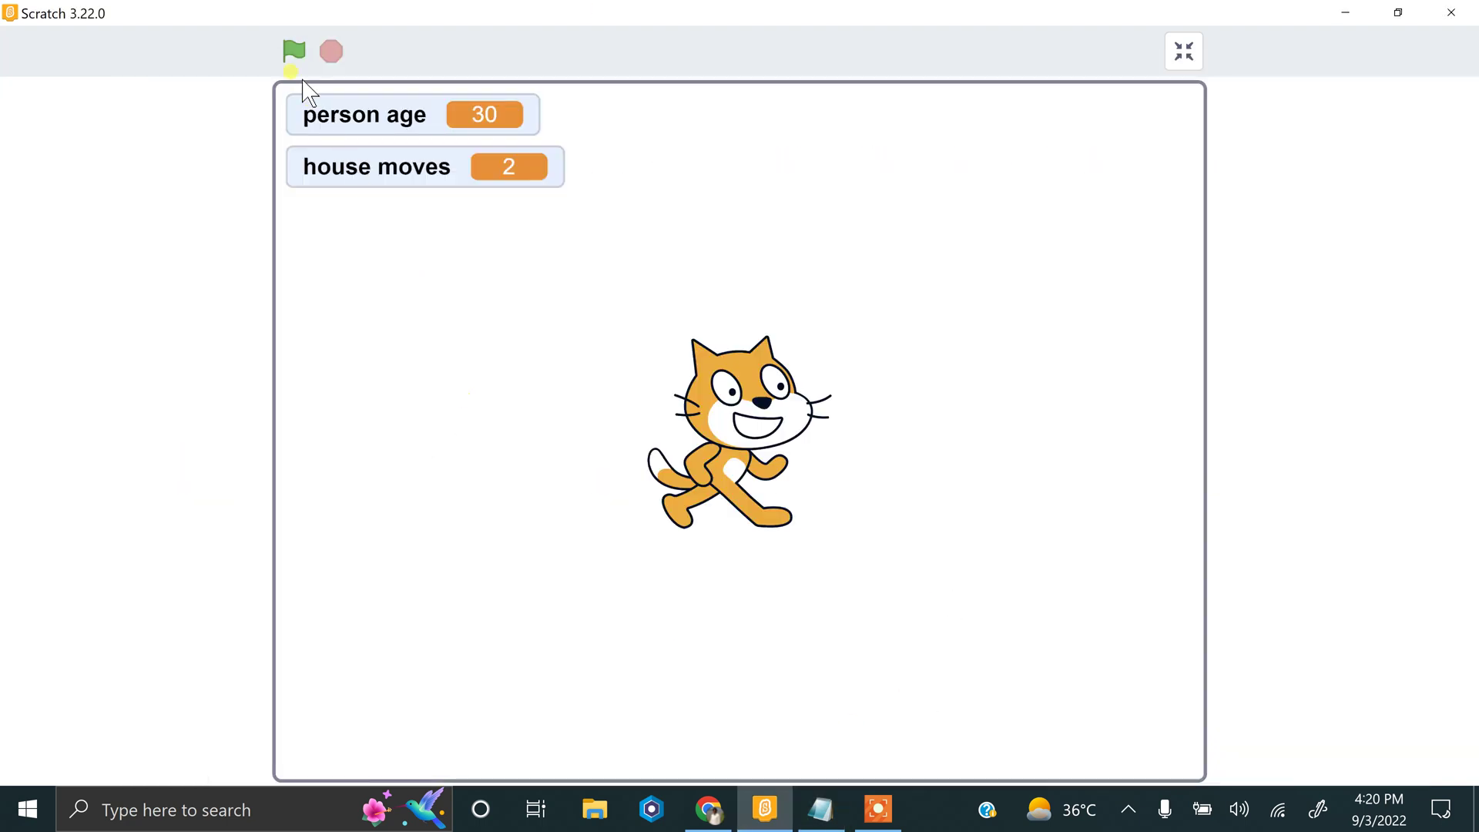
{"action": "left_click", "coordinate": [294, 51]}
{"action": "type", "text": "15"}
{"action": "key", "text": "Return"}
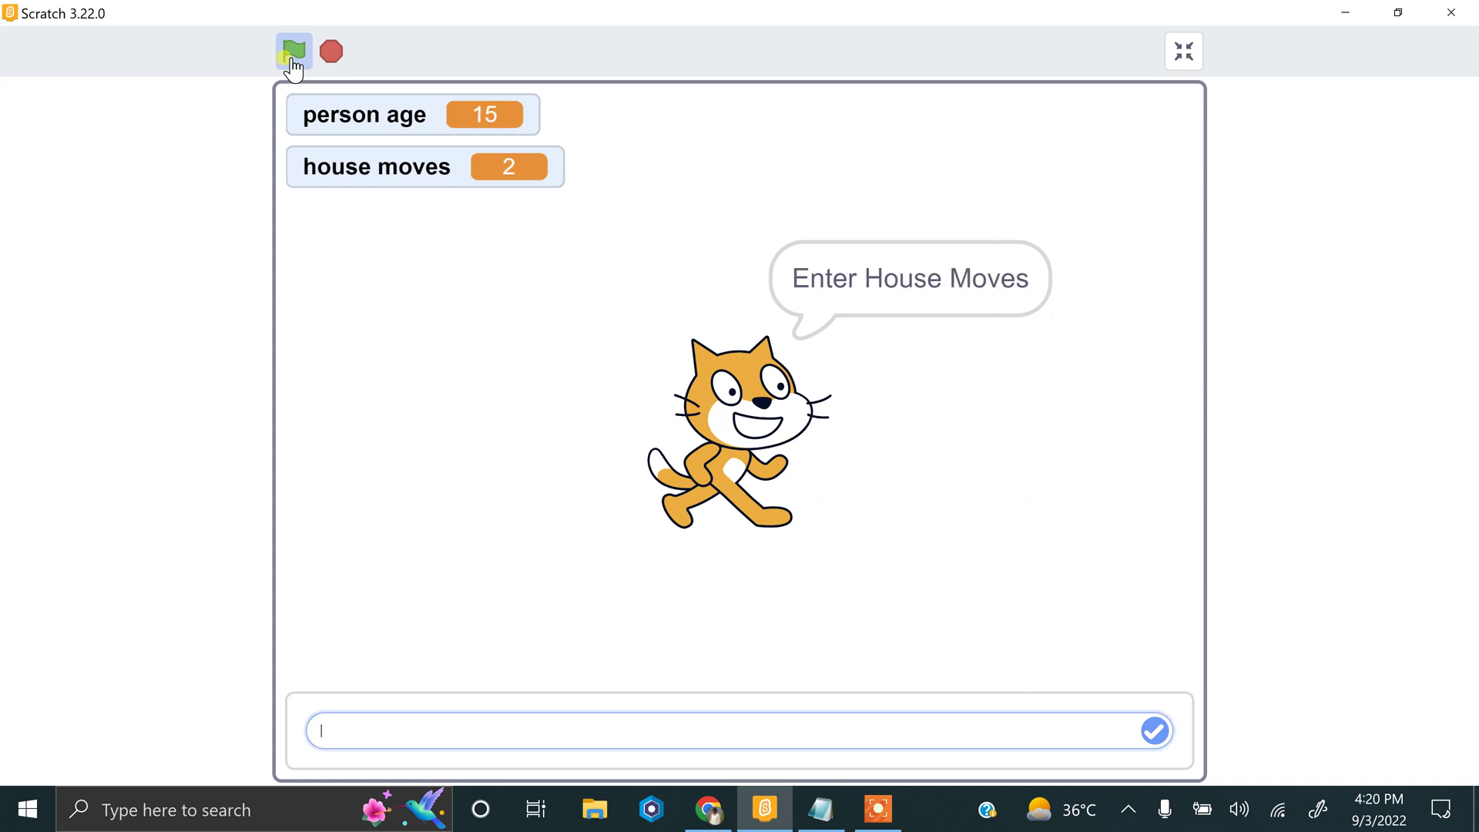
{"action": "type", "text": "2"}
{"action": "key", "text": "Return"}
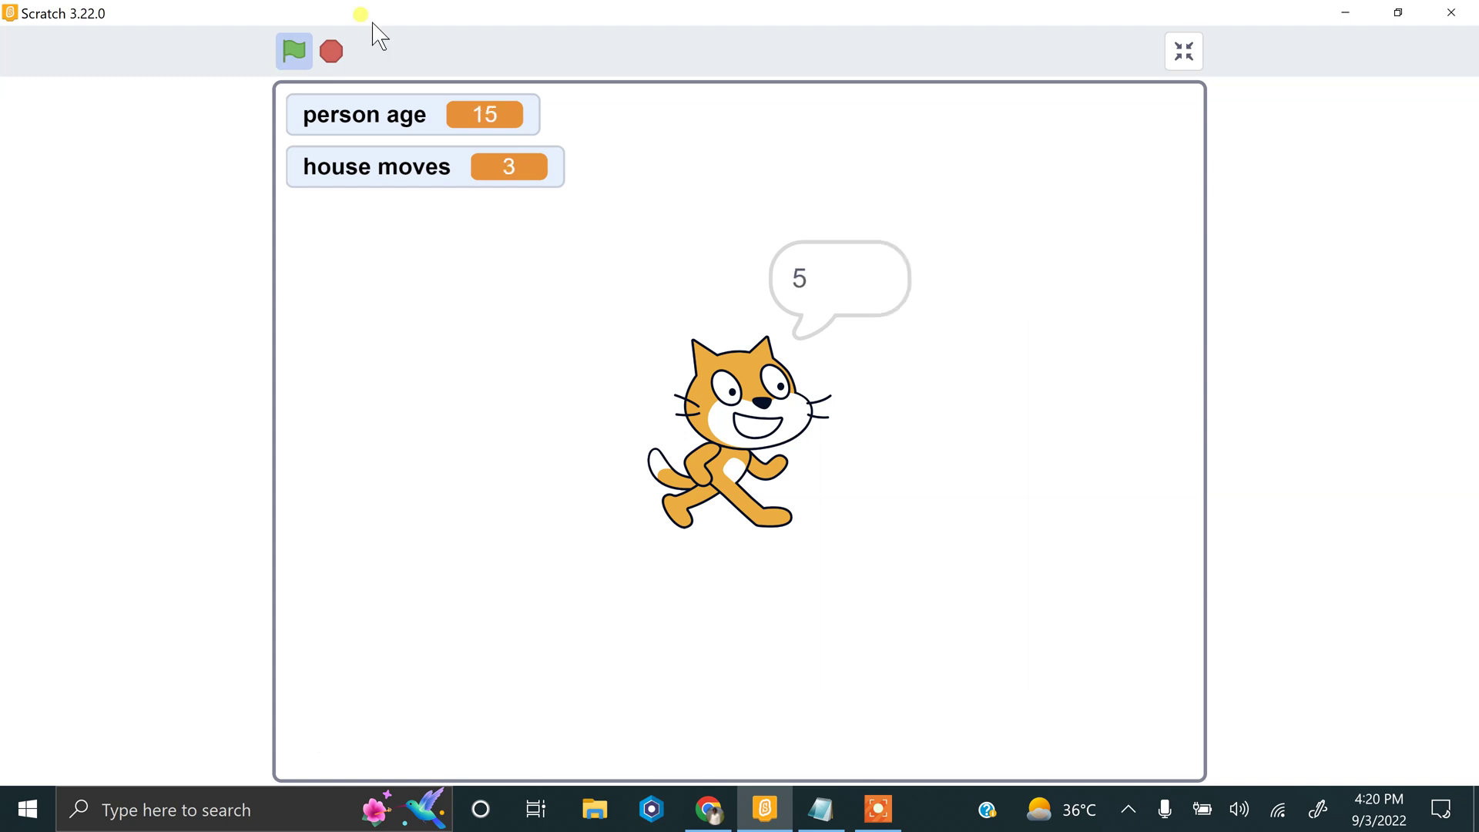